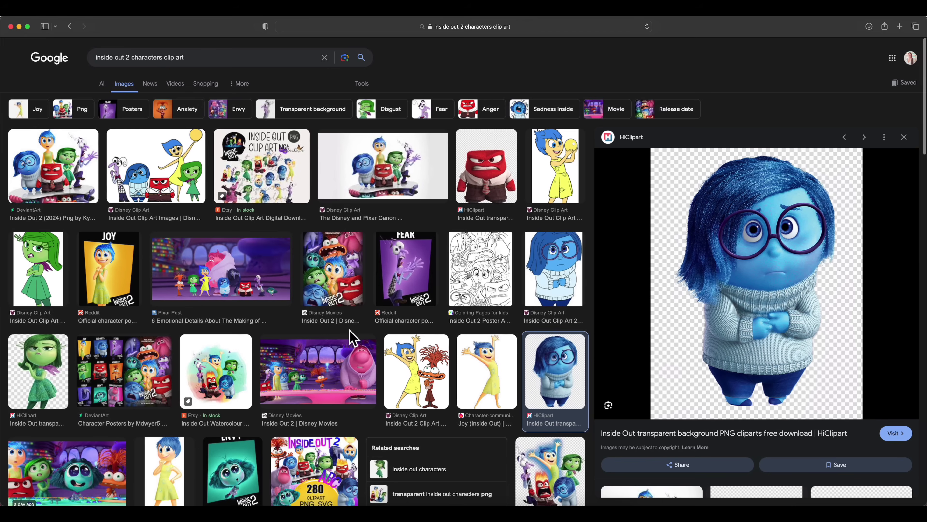
Step: Find the teal-haired Envy clip art from Disney Clip Art in the image results and save it to Downloads
scroll(350, 332, down, 4)
scroll(349, 334, down, 2)
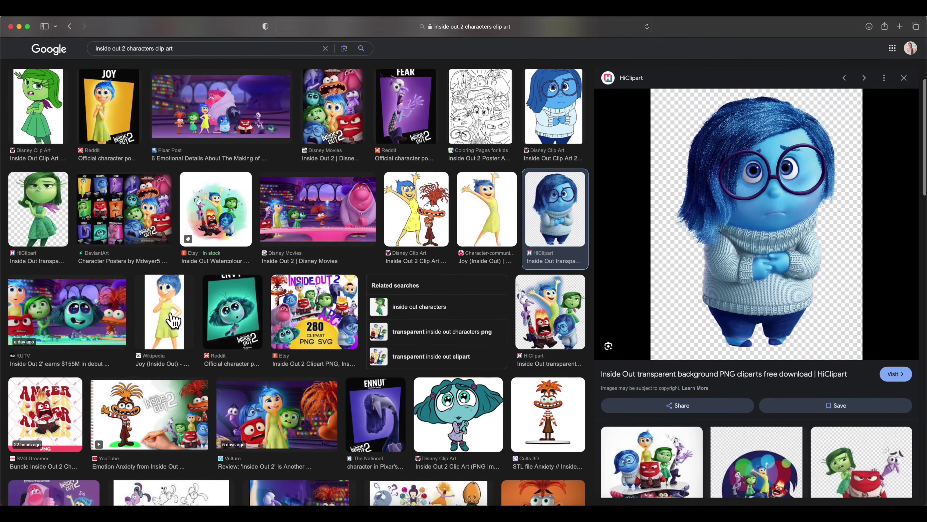
scroll(229, 315, down, 3)
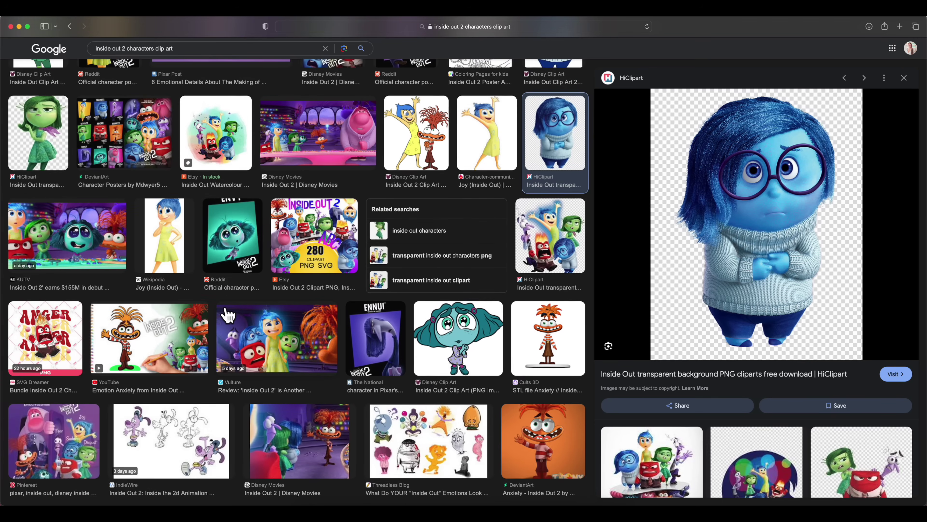
scroll(238, 263, down, 2)
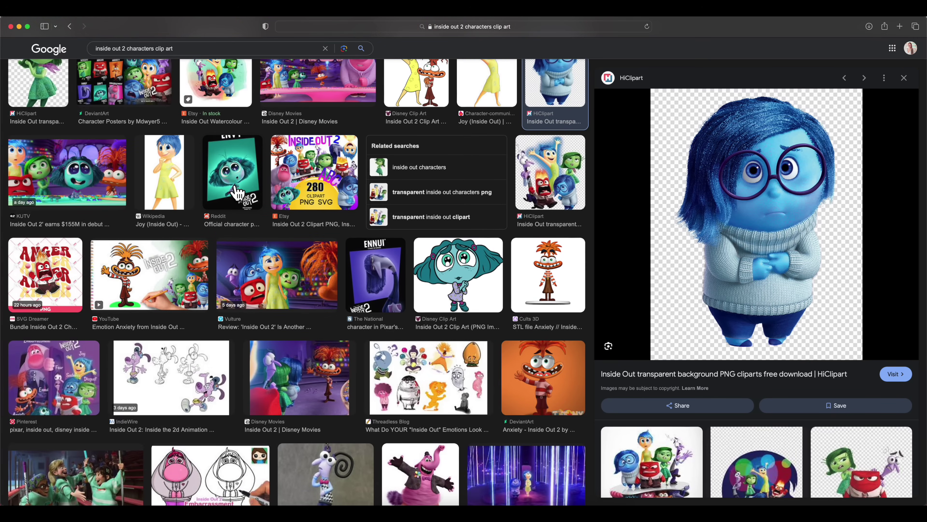
click(238, 192)
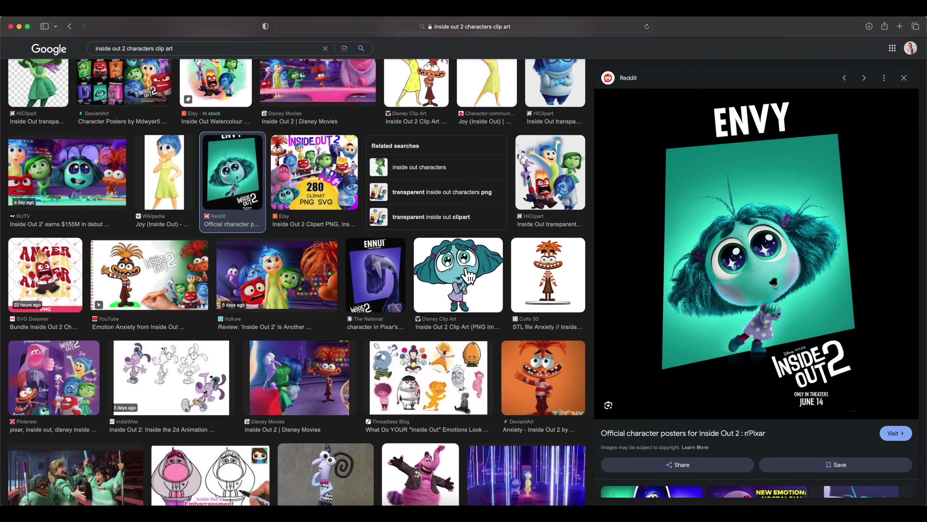
click(469, 275)
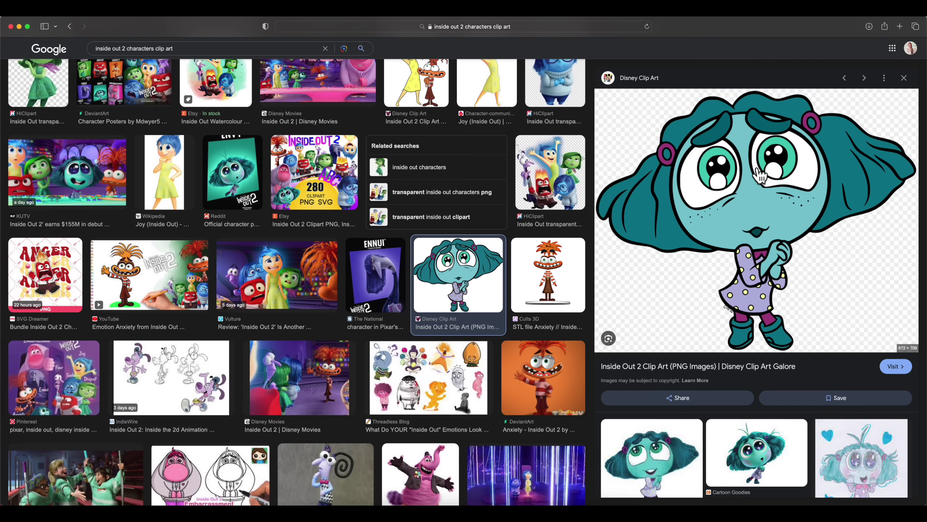
right_click(721, 147)
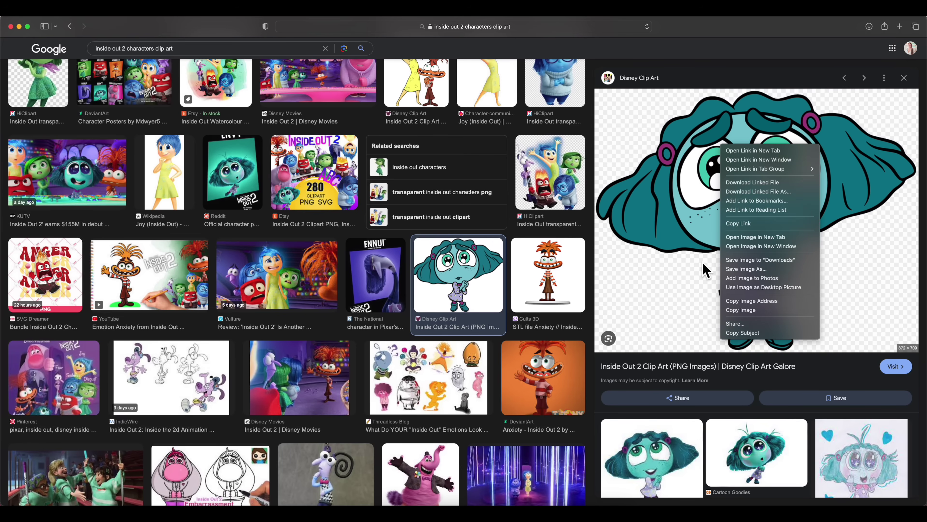
click(766, 261)
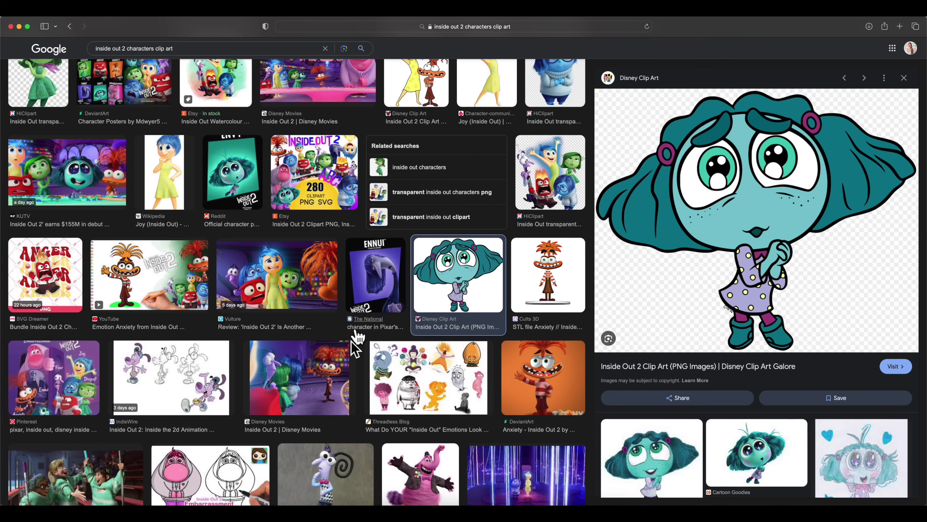
Step: Switch to Inkscape and import the downloaded Envy PNG as an embedded image with DPI from file and automatic rendering
click(425, 510)
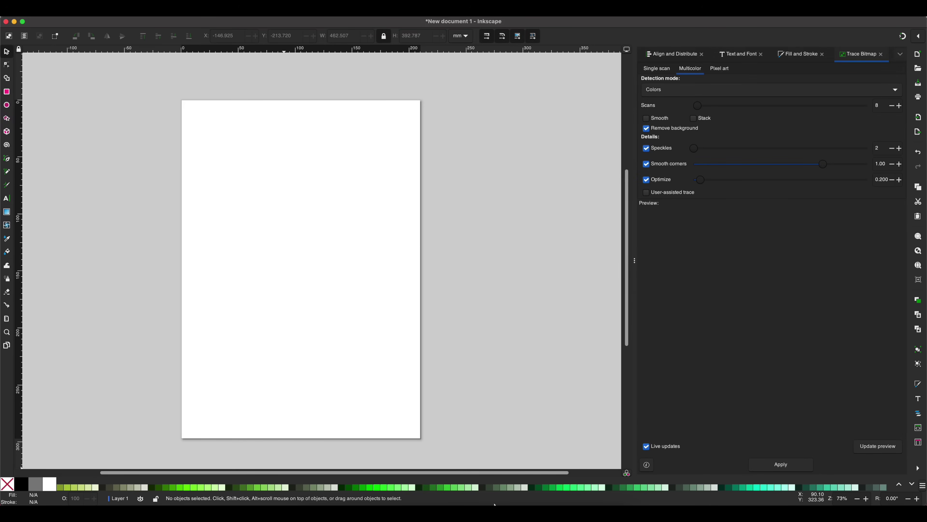
drag(537, 508, 265, 219)
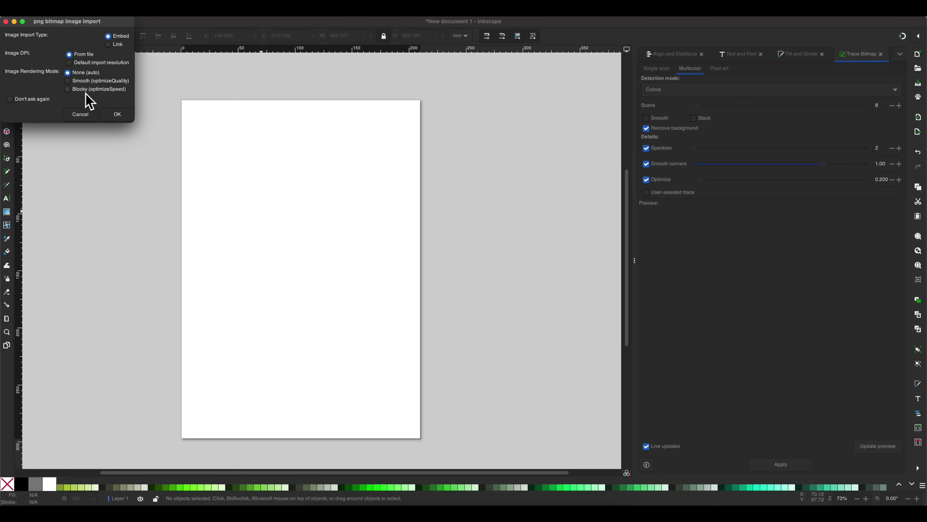
click(124, 118)
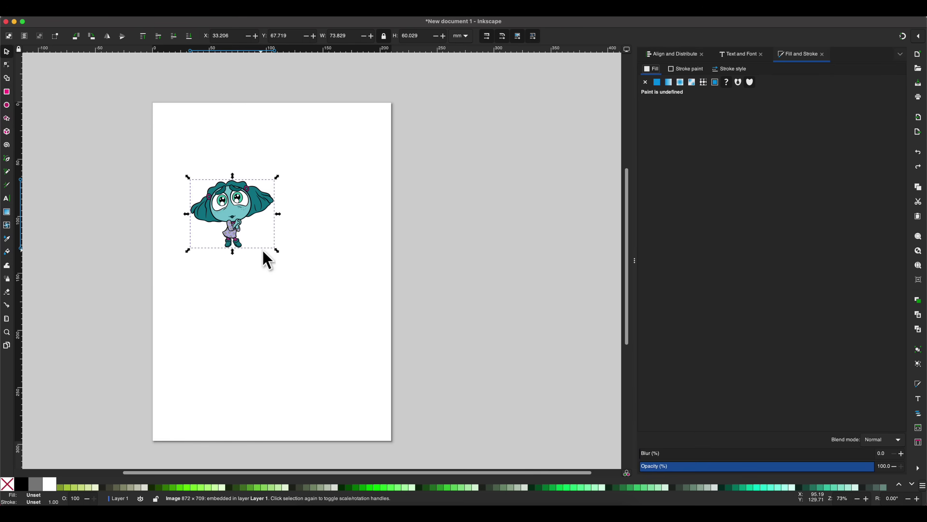
Step: Enlarge the imported image to about 286 by 232 mm and place it just right of the page
mouse_move(276, 250)
mouse_down()
mouse_move(315, 298)
mouse_move(480, 439)
mouse_move(512, 443)
mouse_up()
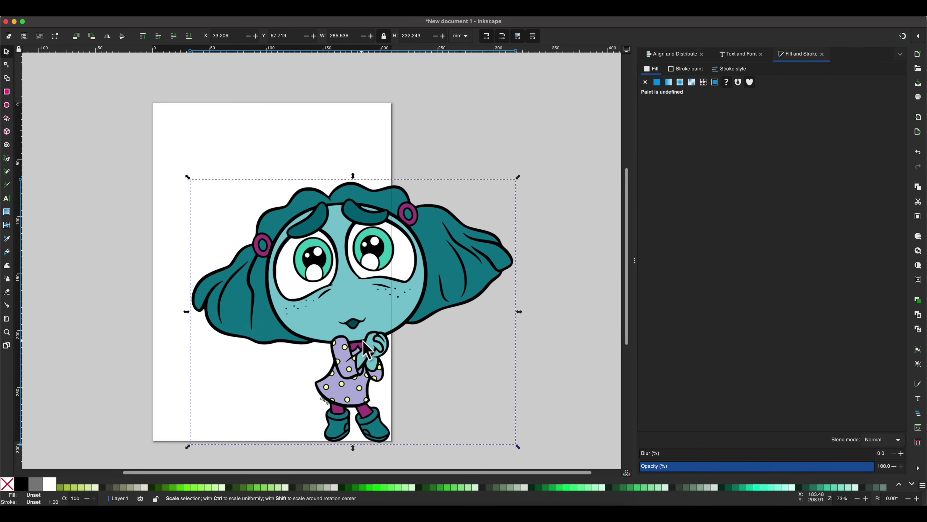
mouse_move(383, 334)
mouse_down()
mouse_move(546, 325)
mouse_move(587, 310)
mouse_up()
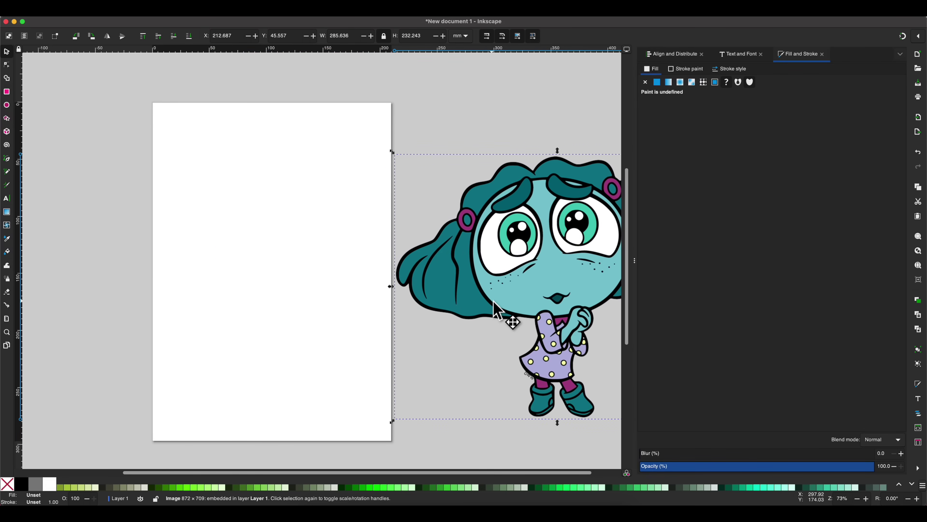
scroll(494, 310, right, 10)
scroll(480, 309, down, 2)
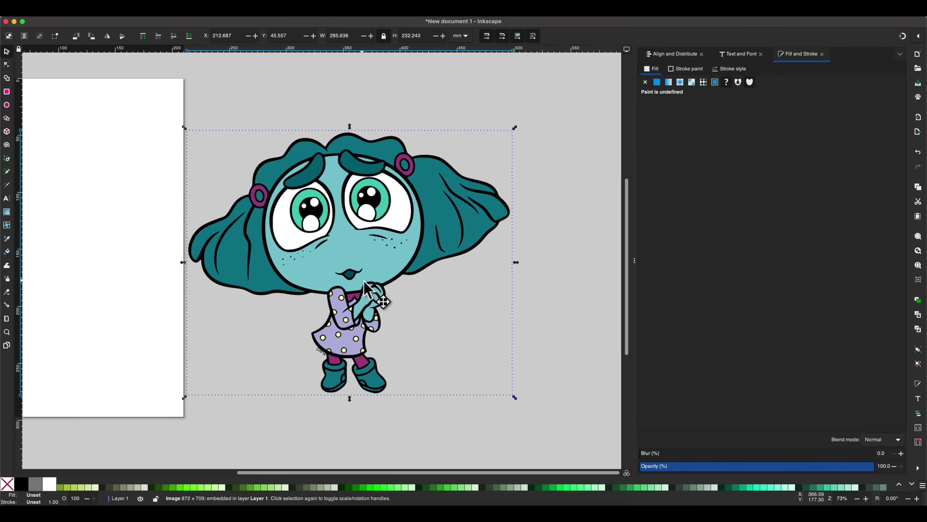
drag(363, 281, 362, 258)
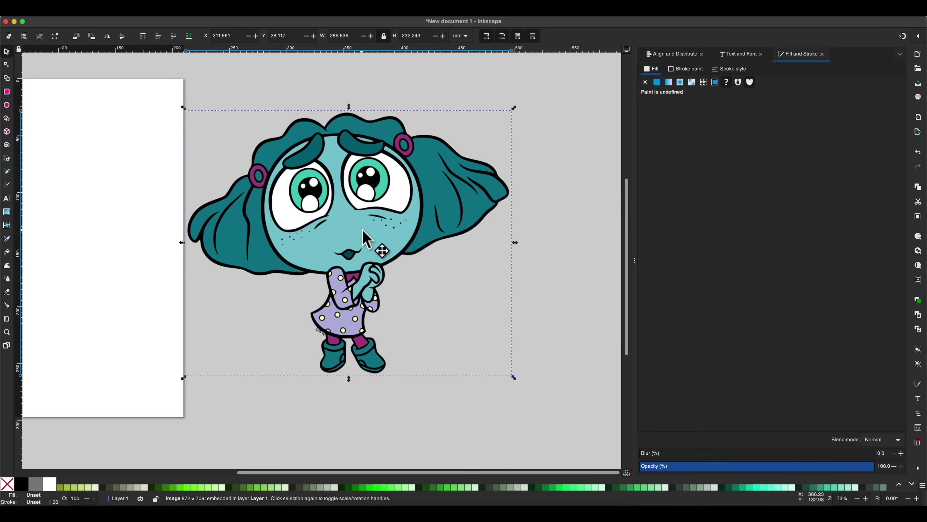
Step: Trace the image as a single-scan brightness cutoff with a threshold of 0.995 to produce a solid silhouette
right_click(350, 221)
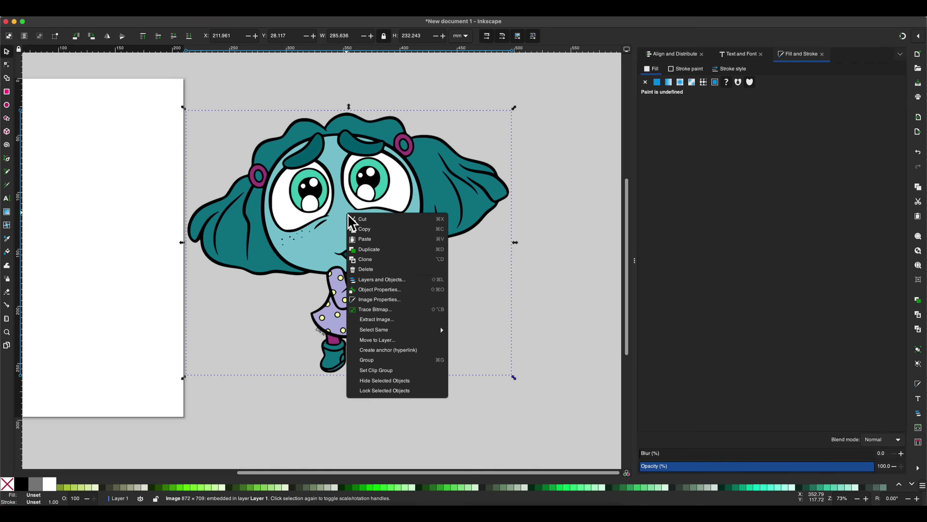
click(364, 311)
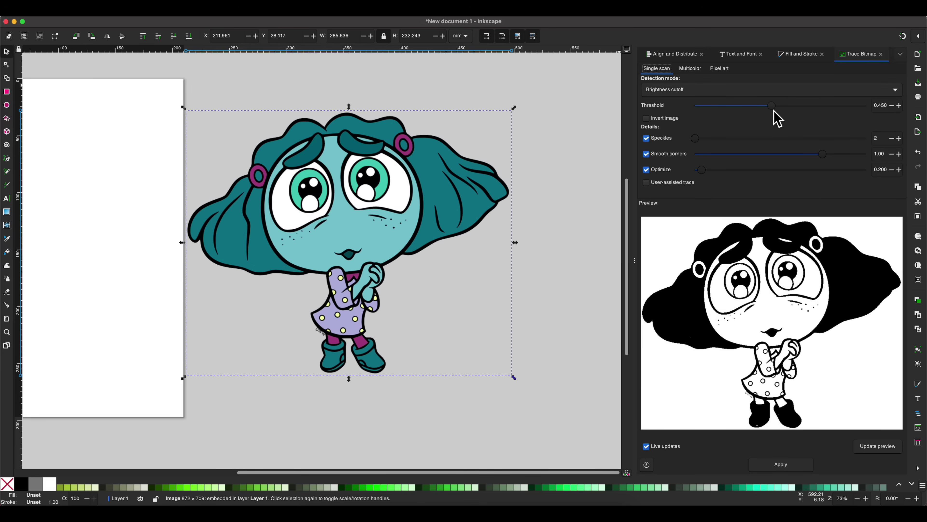
mouse_move(774, 111)
mouse_down()
mouse_move(876, 114)
mouse_move(868, 114)
mouse_up()
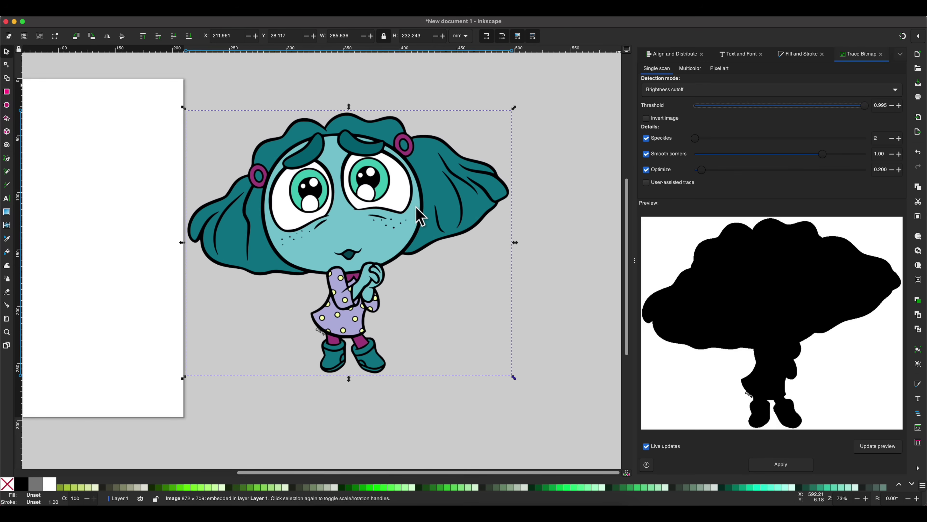
click(795, 469)
Step: Move the black silhouette off the color image to the empty canvas above the page
scroll(297, 203, left, 3)
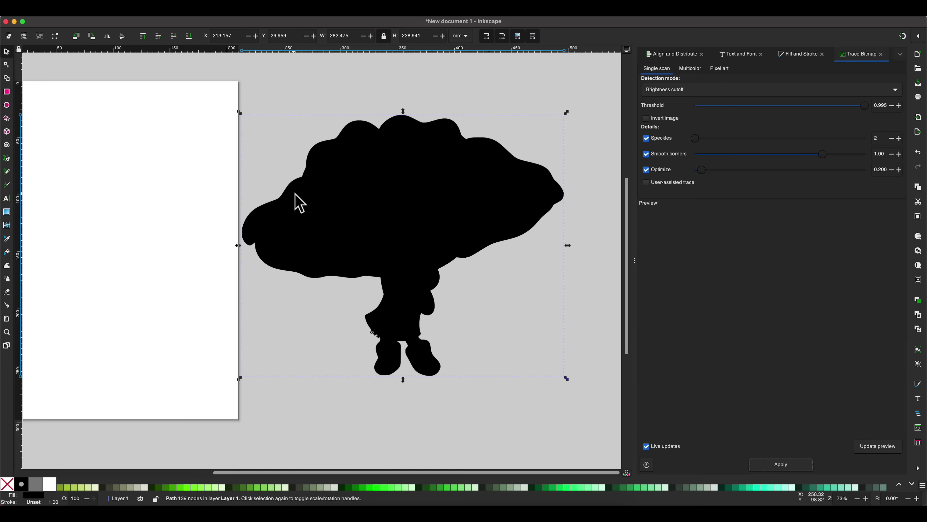
scroll(298, 202, up, 5)
scroll(297, 203, right, 1)
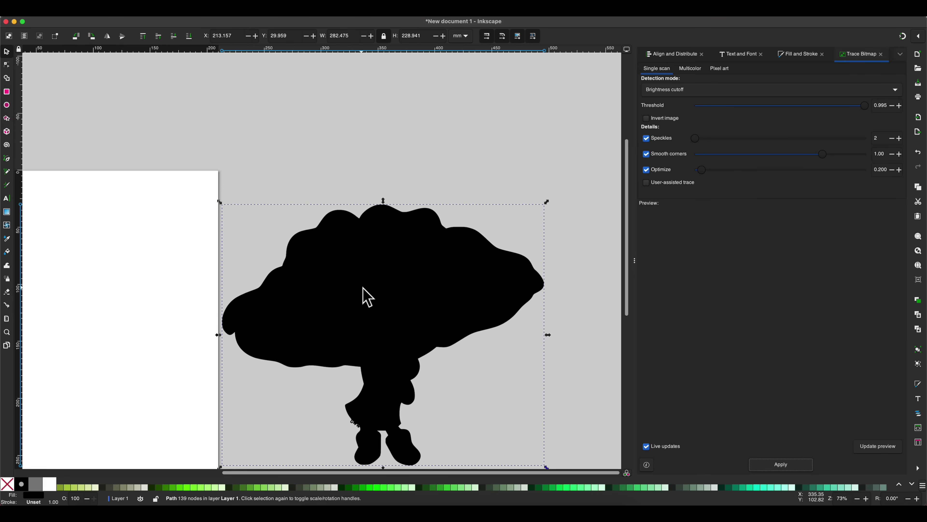
mouse_move(363, 293)
mouse_down()
mouse_move(377, 219)
mouse_move(321, 46)
mouse_move(271, 166)
mouse_move(260, 228)
mouse_move(253, 199)
mouse_move(161, 171)
mouse_up()
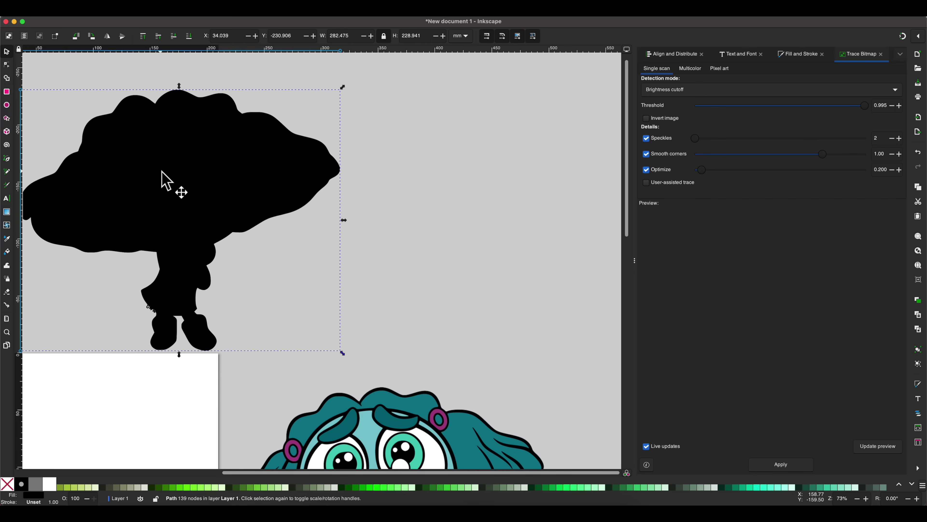
scroll(162, 171, left, 5)
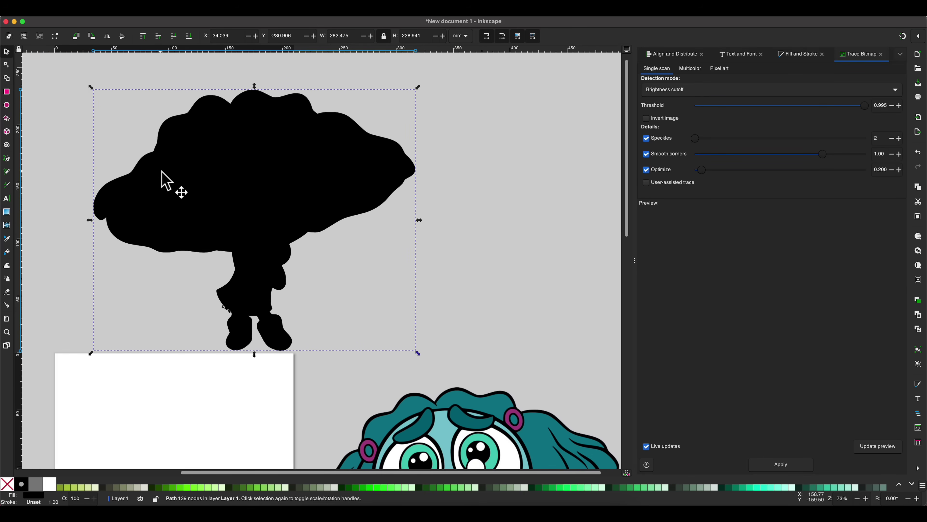
scroll(161, 171, down, 1)
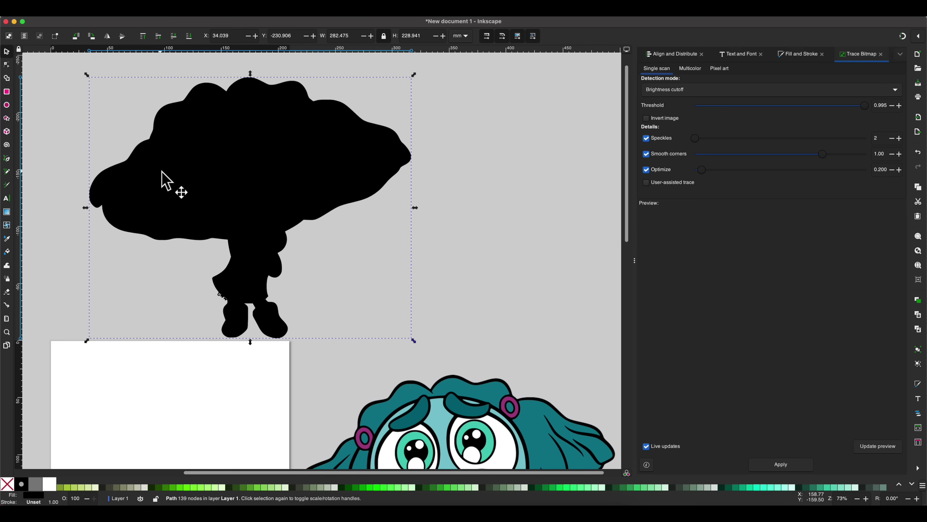
scroll(162, 171, down, 2)
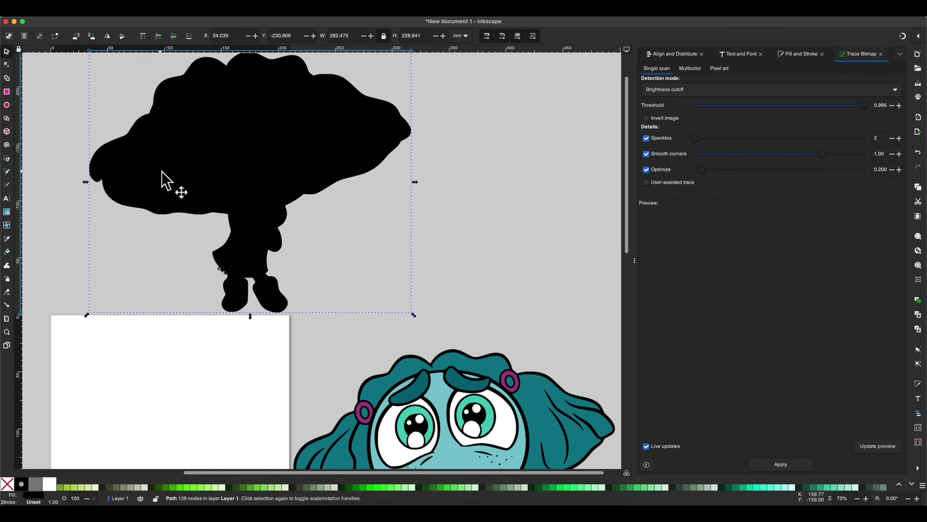
scroll(161, 170, down, 9)
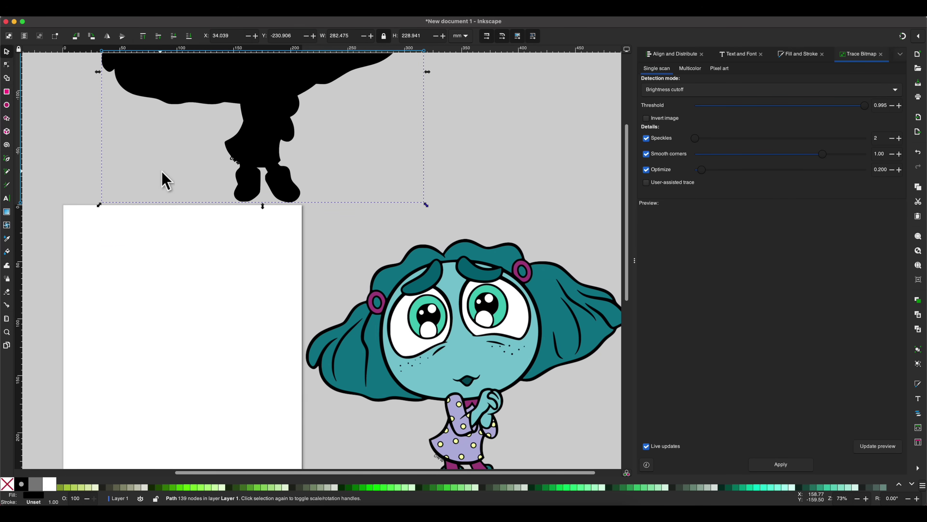
scroll(161, 171, down, 14)
scroll(162, 171, right, 8)
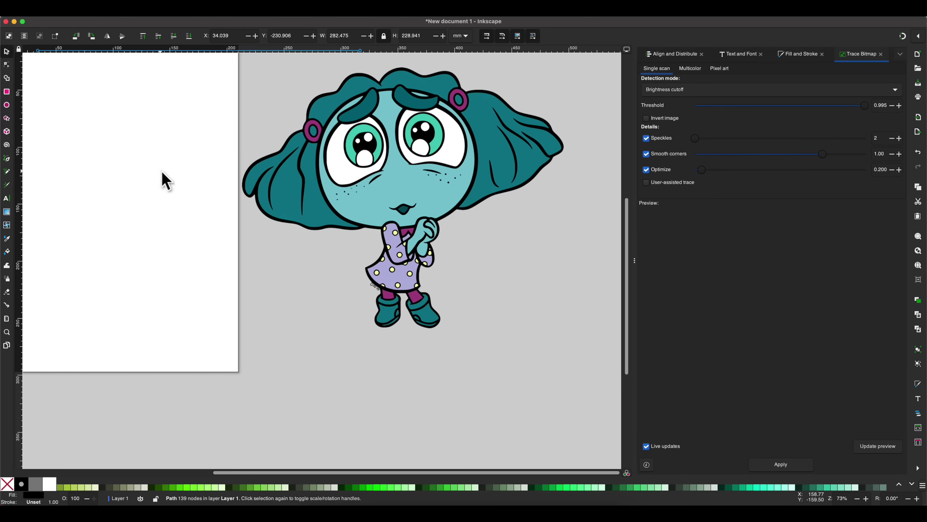
scroll(162, 171, up, 1)
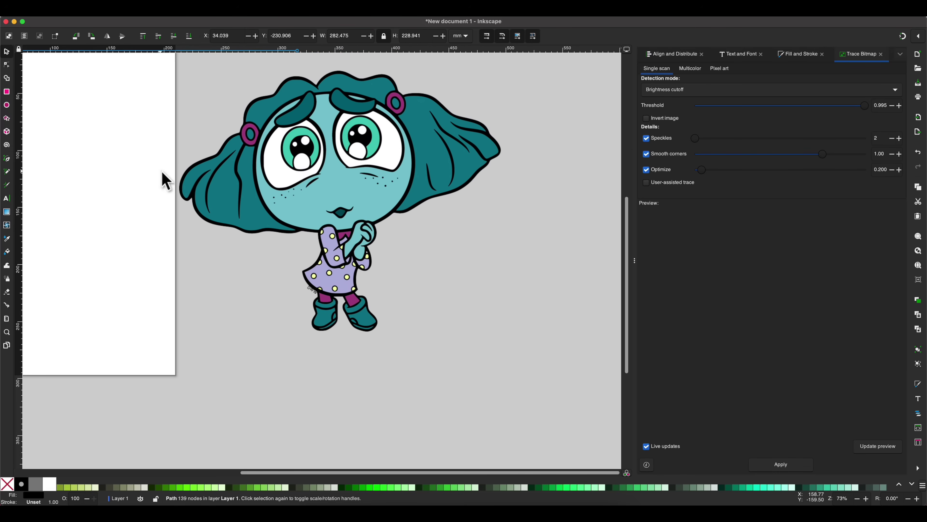
scroll(162, 172, up, 6)
scroll(162, 172, right, 2)
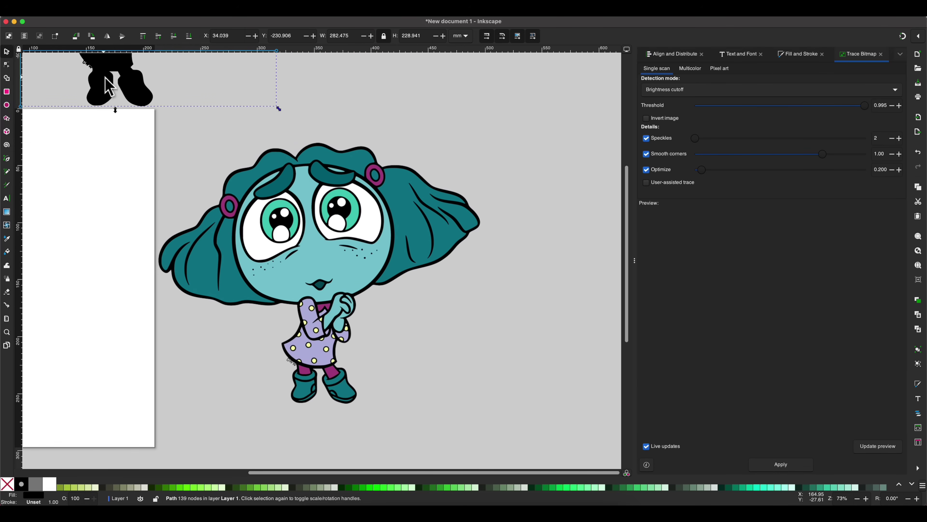
mouse_move(129, 84)
mouse_down()
mouse_move(145, 100)
mouse_move(118, 83)
mouse_up()
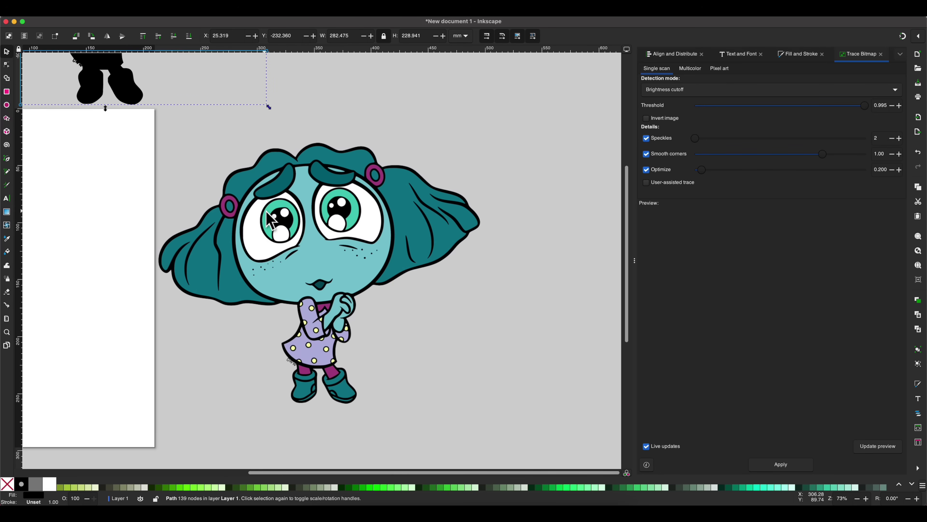
Step: Select the color image and set its bitmap trace to Multicolor with Colors as the detection mode
click(311, 246)
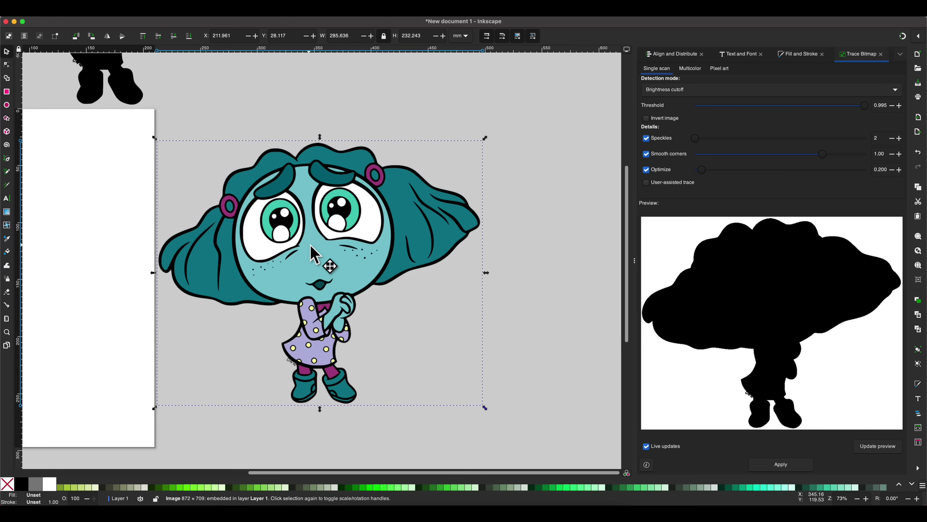
scroll(310, 245, up, 2)
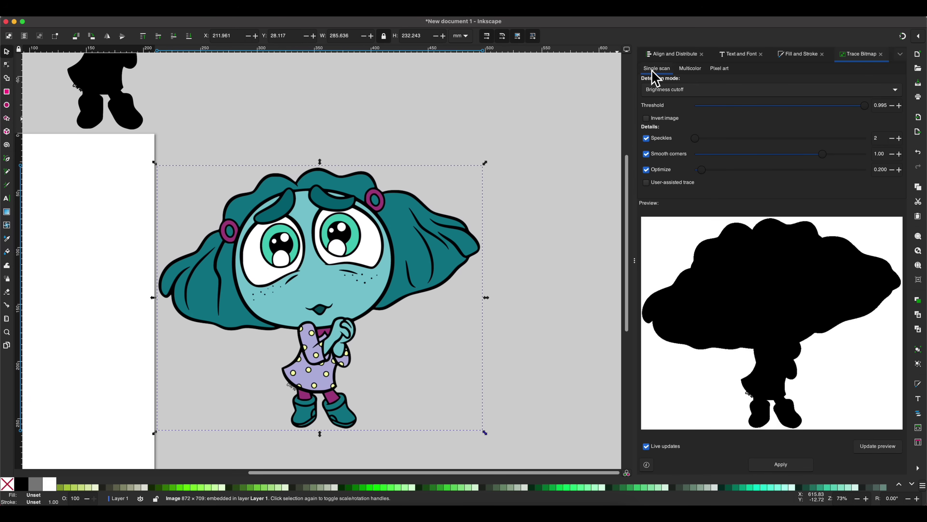
click(691, 69)
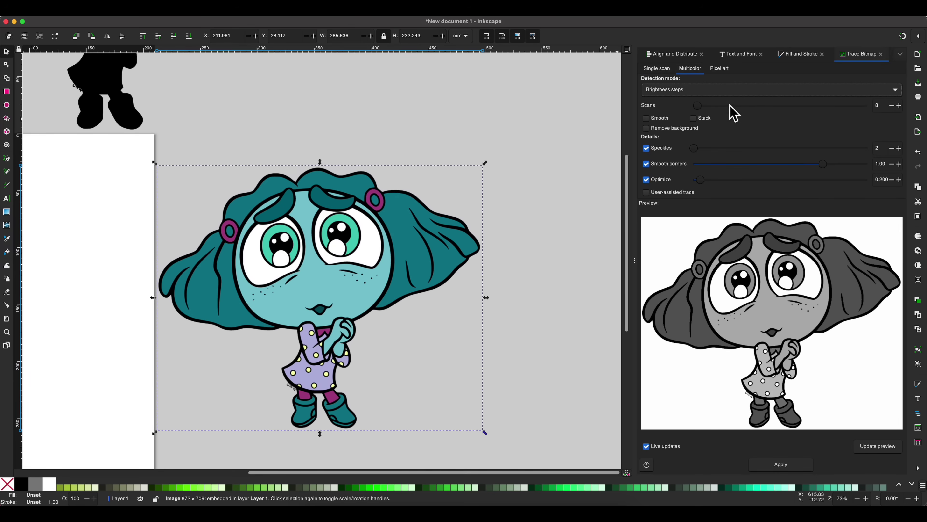
click(672, 91)
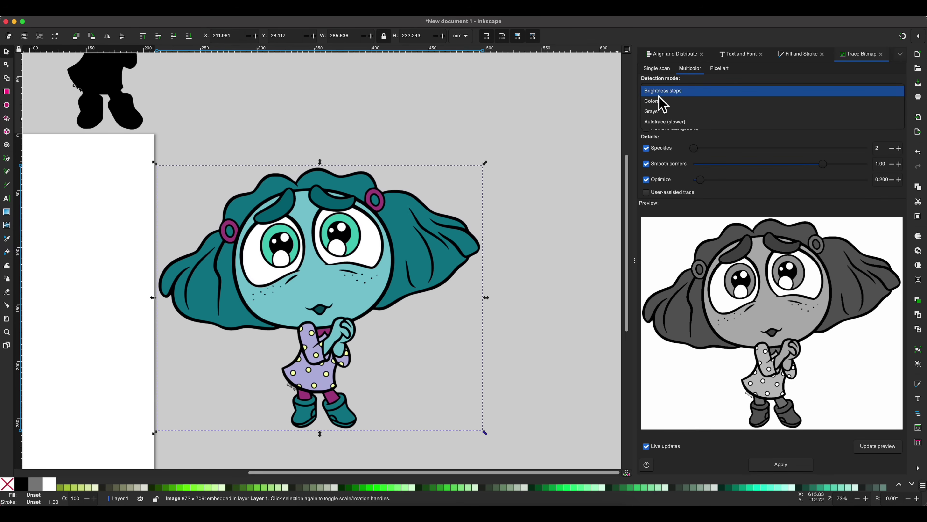
click(677, 104)
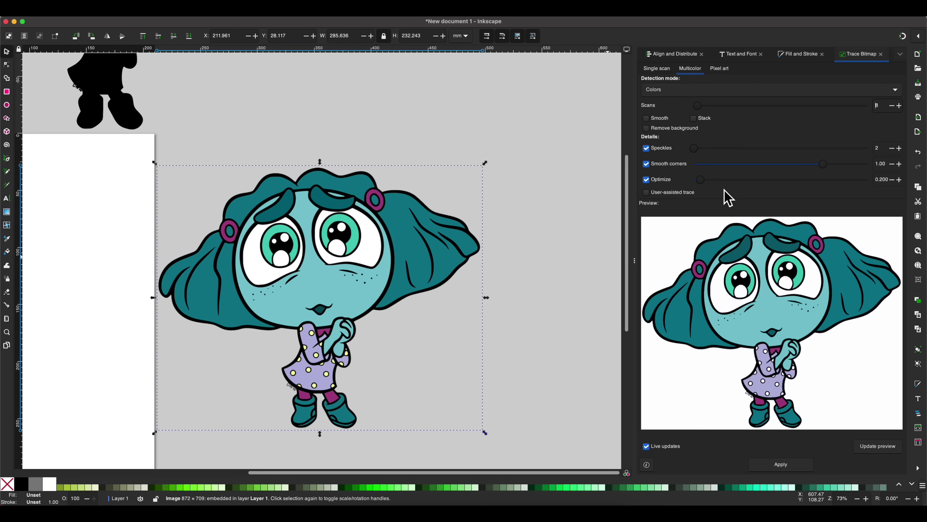
Step: Enable background removal for the multicolor trace and raise the number of scans to 15
click(648, 133)
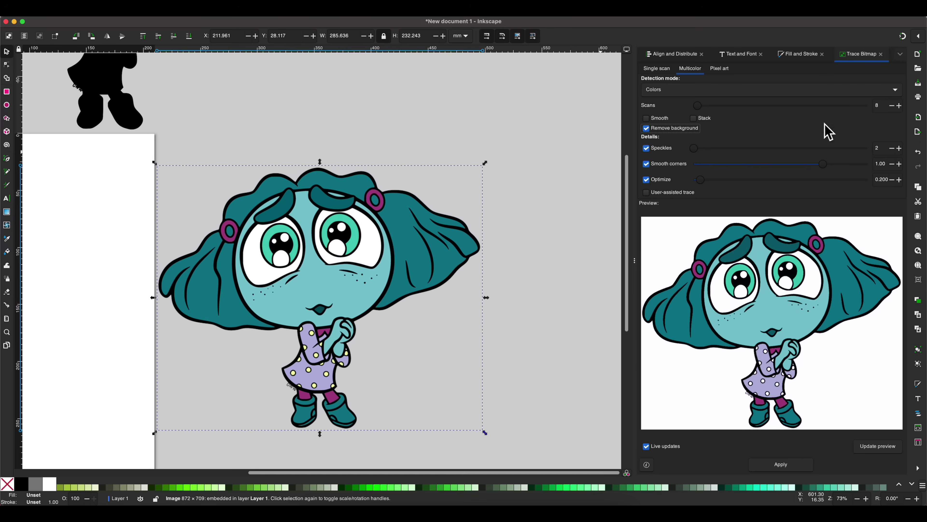
click(899, 106)
click(899, 106)
click(899, 106)
click(899, 106)
click(899, 106)
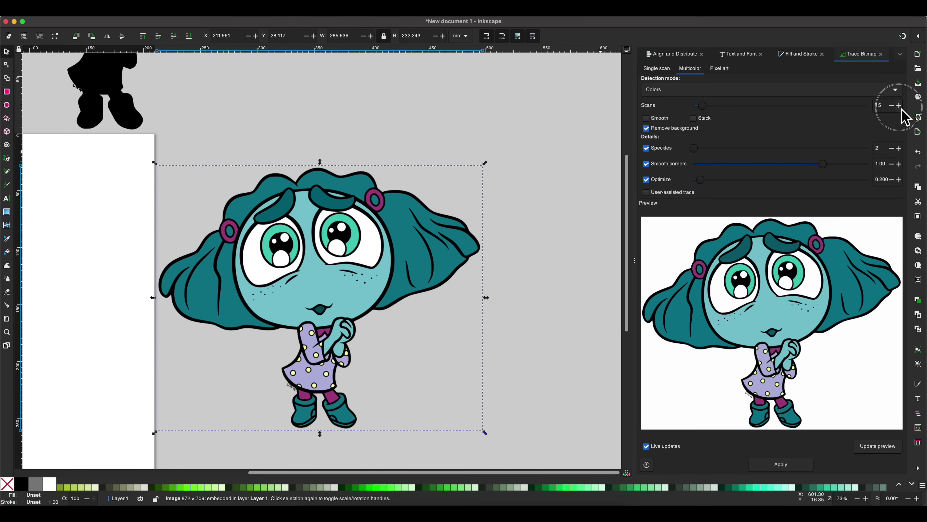
Step: Lower the multicolor trace to 8 scans and apply it to the character image
click(899, 106)
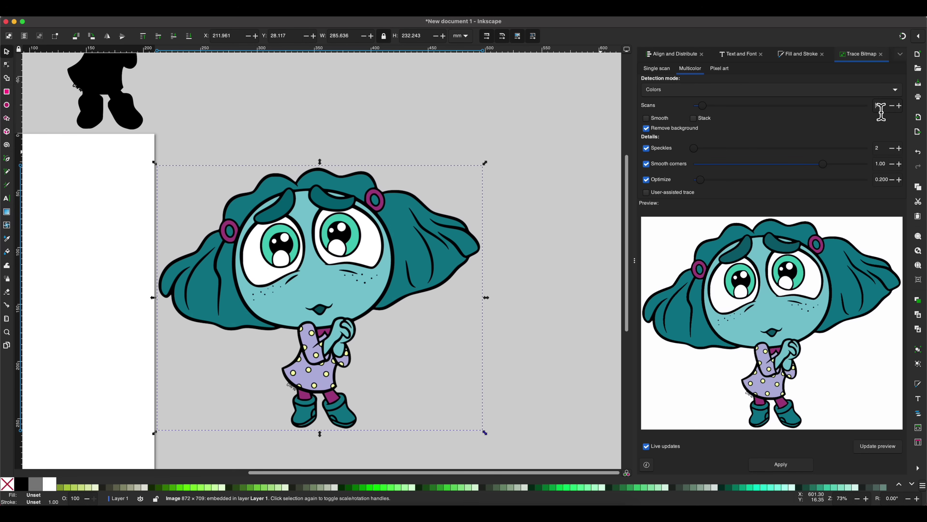
click(893, 106)
click(893, 106)
click(893, 106)
click(893, 106)
click(893, 106)
click(893, 106)
click(893, 106)
click(784, 467)
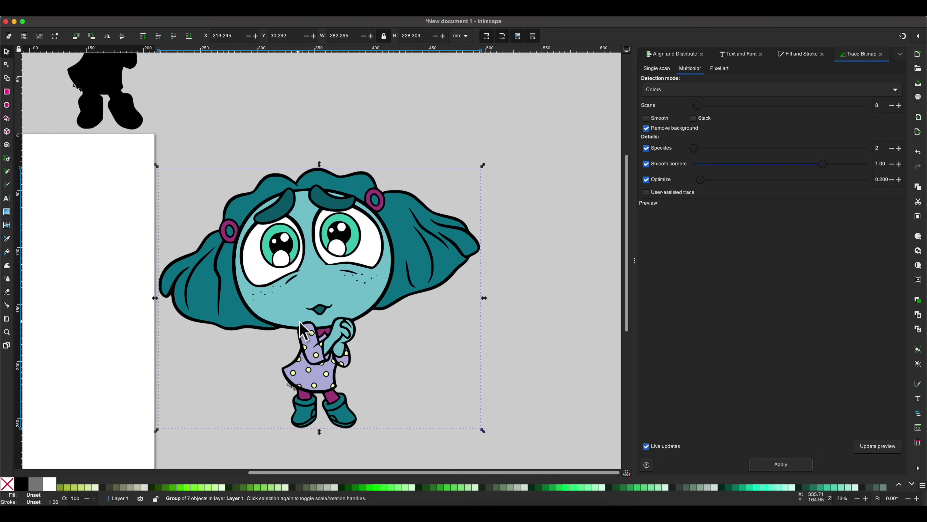
Step: Move the traced color group off the original image to the empty canvas on its right
scroll(299, 322, right, 5)
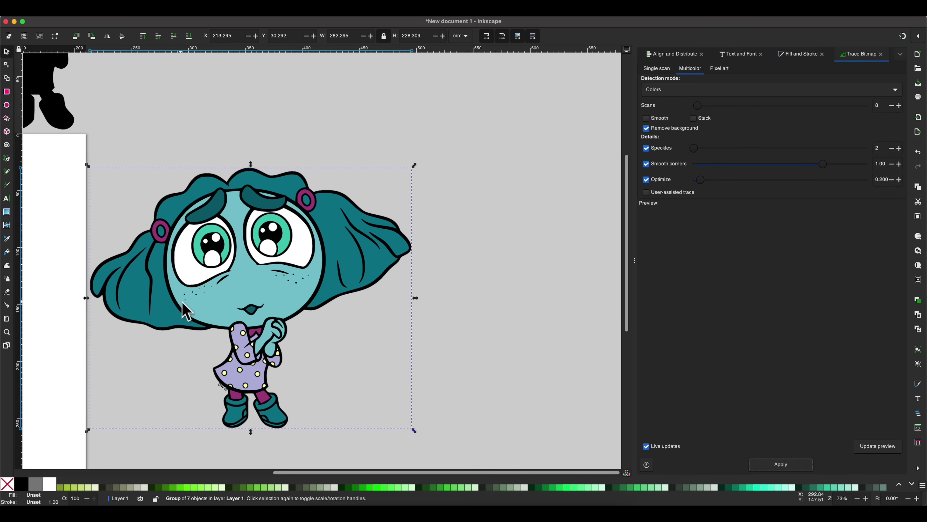
mouse_move(182, 302)
mouse_down()
mouse_move(187, 285)
mouse_move(300, 190)
mouse_move(513, 251)
mouse_move(552, 301)
mouse_up()
scroll(356, 283, right, 5)
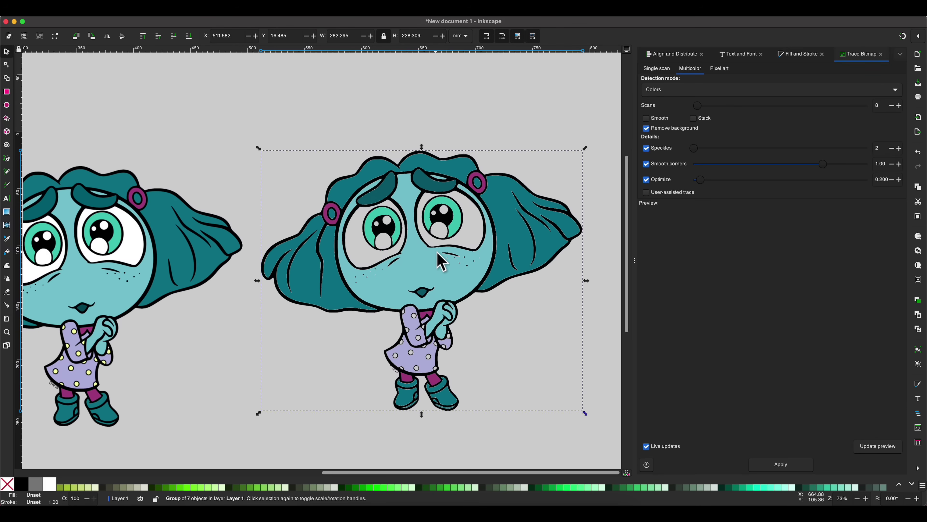
Step: Ungroup the traced character and move the light blue face-and-hands layer out to its right
scroll(320, 259, down, 3)
right_click(358, 250)
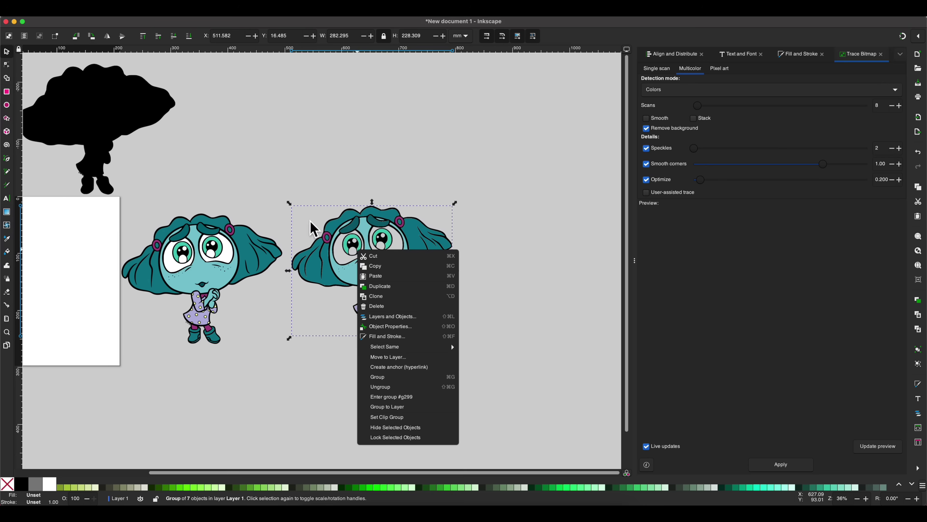
click(376, 385)
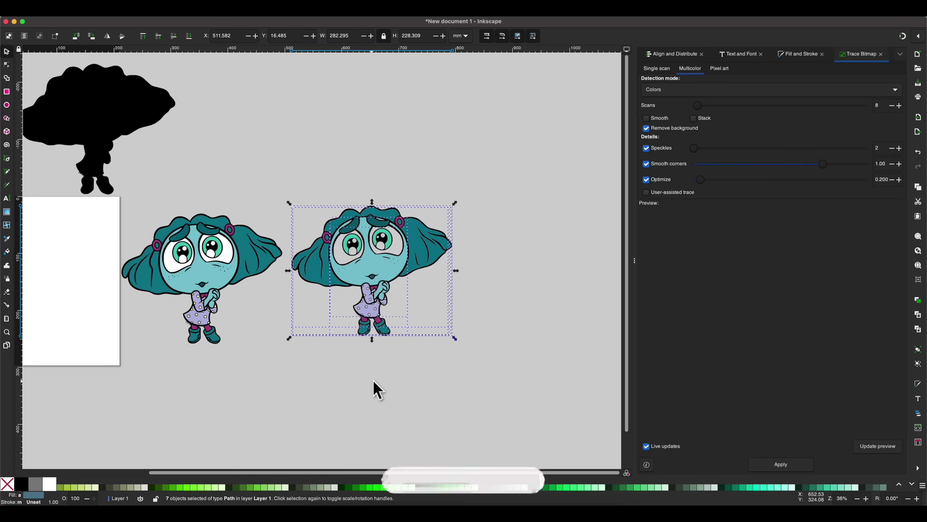
click(371, 271)
drag(372, 271, 516, 288)
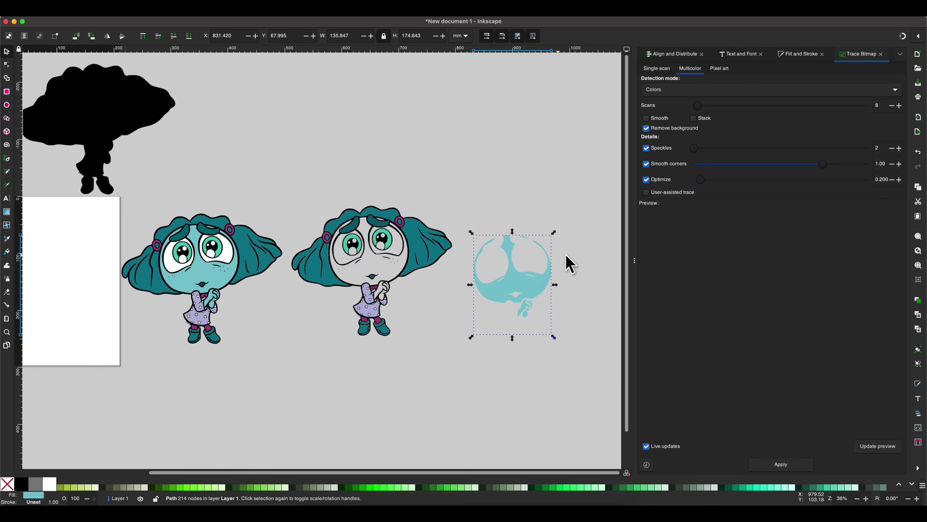
Step: Delete the stray nodes below the hands in the light blue face-and-hands layer
ctrl+scroll(547, 272, up, 4)
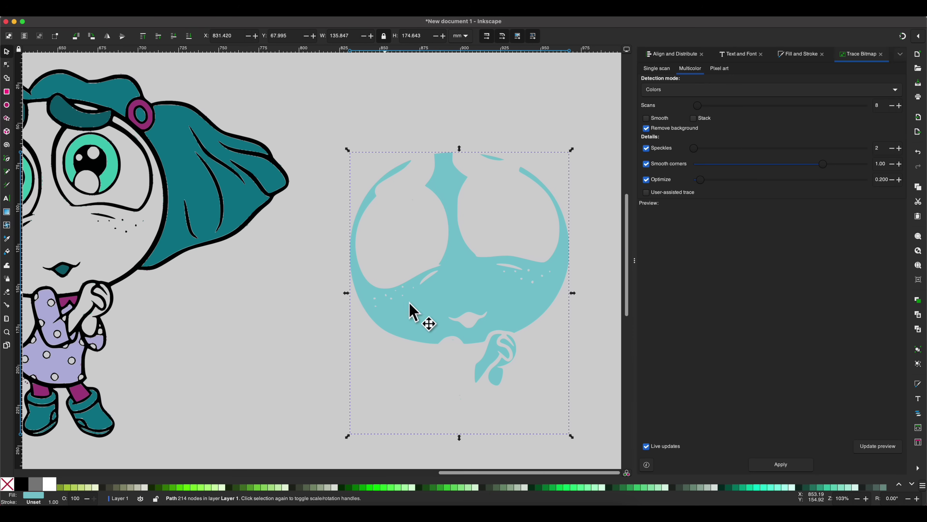
drag(451, 309, 447, 300)
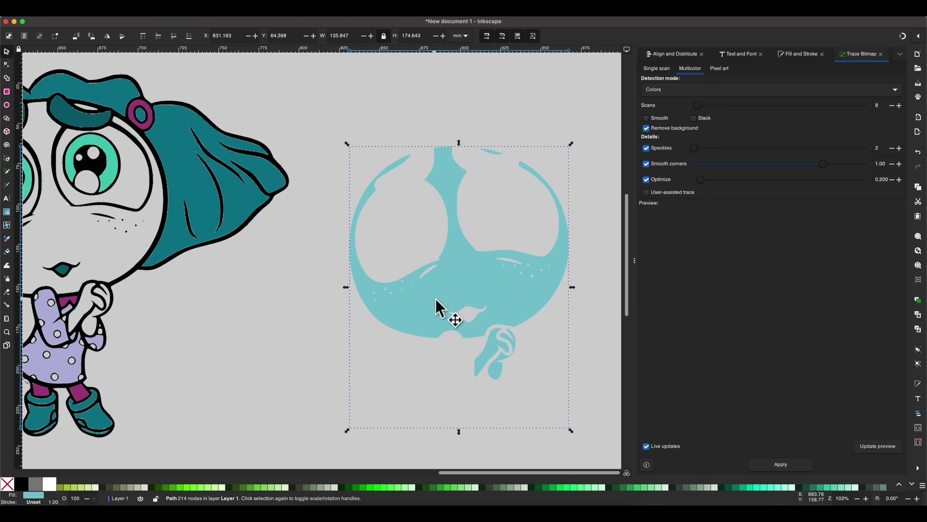
drag(434, 296, 431, 296)
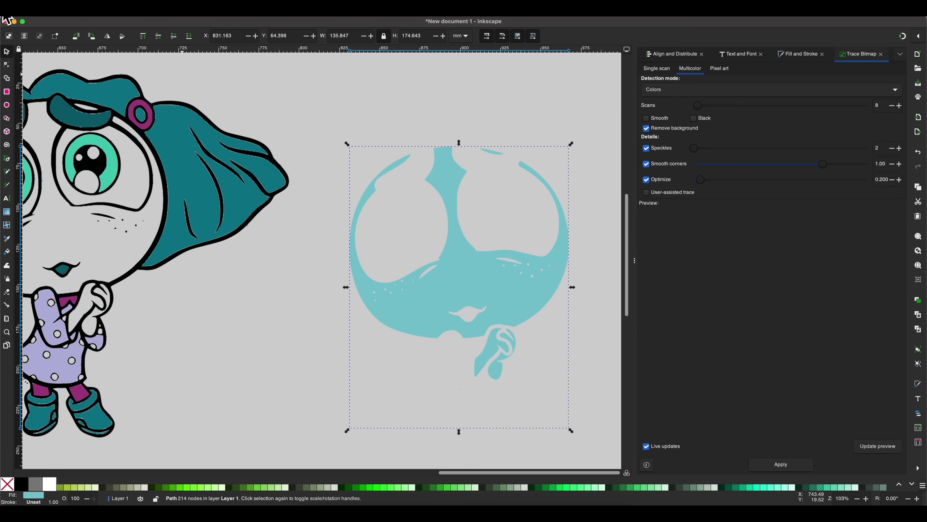
click(6, 65)
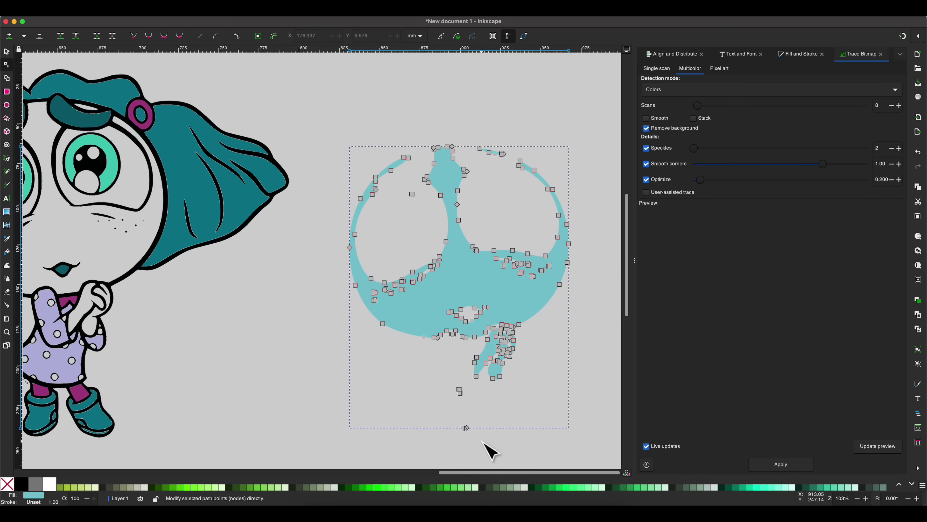
click(7, 52)
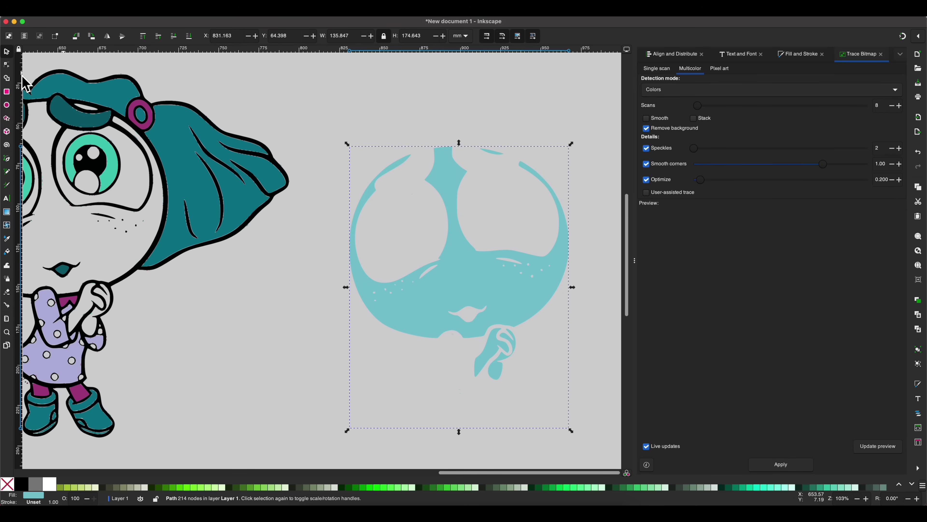
click(7, 65)
click(440, 405)
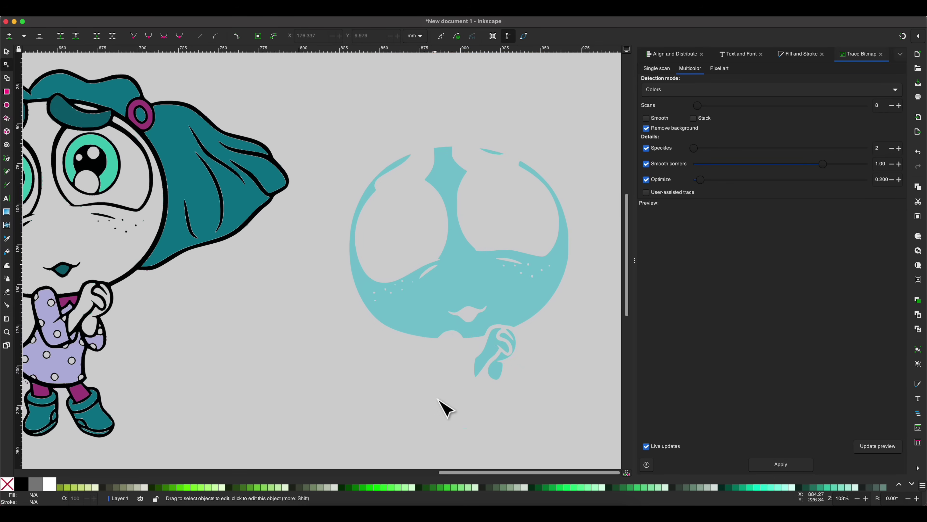
click(491, 369)
drag(482, 443, 456, 417)
key(Delete)
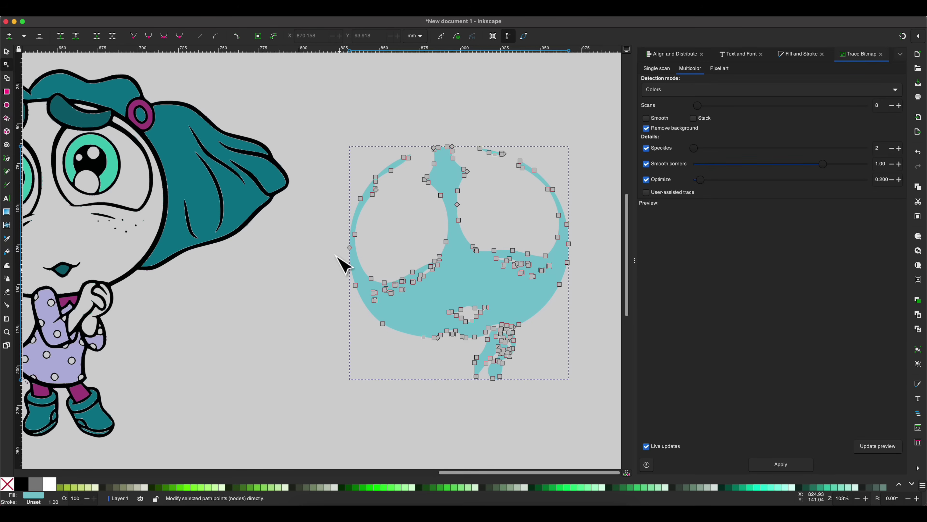
click(8, 52)
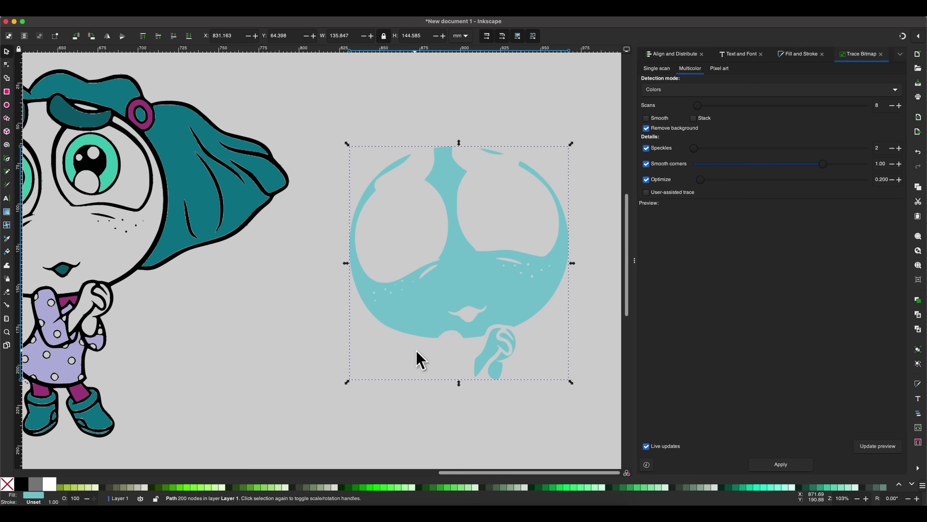
Step: Move the black outline above the remaining traced layers and the teal hair-and-boots layer to the outline's right
key(minus)
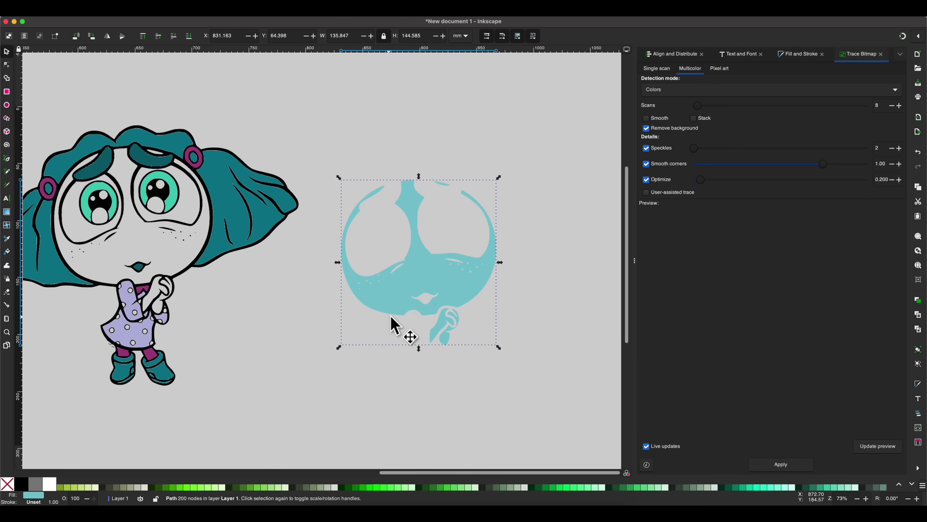
key(minus)
drag(207, 340, 216, 146)
scroll(270, 345, up, 5)
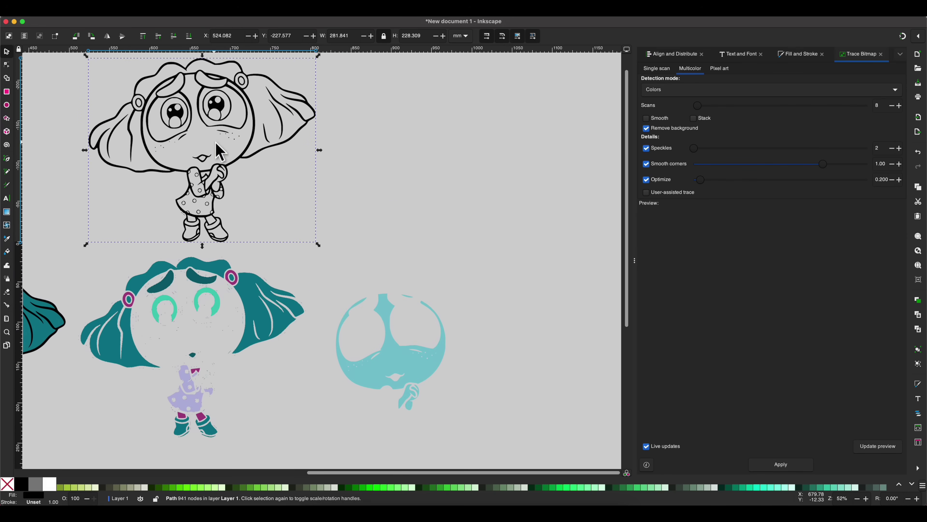
click(269, 340)
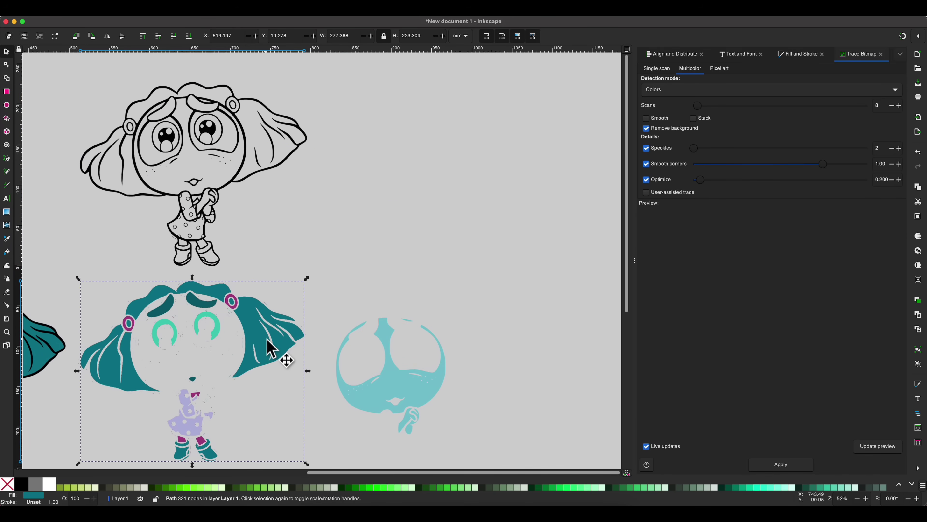
mouse_move(266, 340)
mouse_down()
mouse_move(296, 304)
mouse_move(500, 190)
mouse_move(467, 226)
mouse_up()
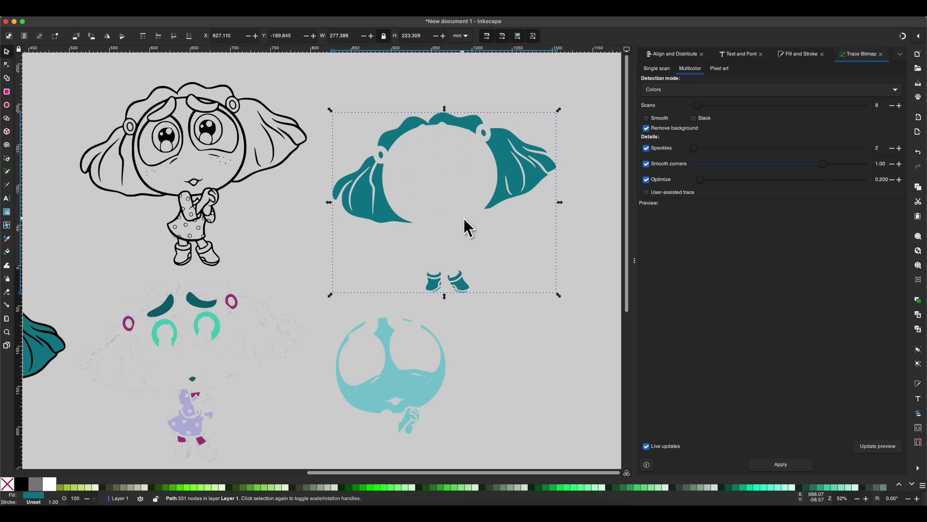
Step: Delete the stray nodes scattered inside the face opening of the teal hair-and-boots layer
scroll(460, 218, right, 4)
scroll(461, 219, up, 3)
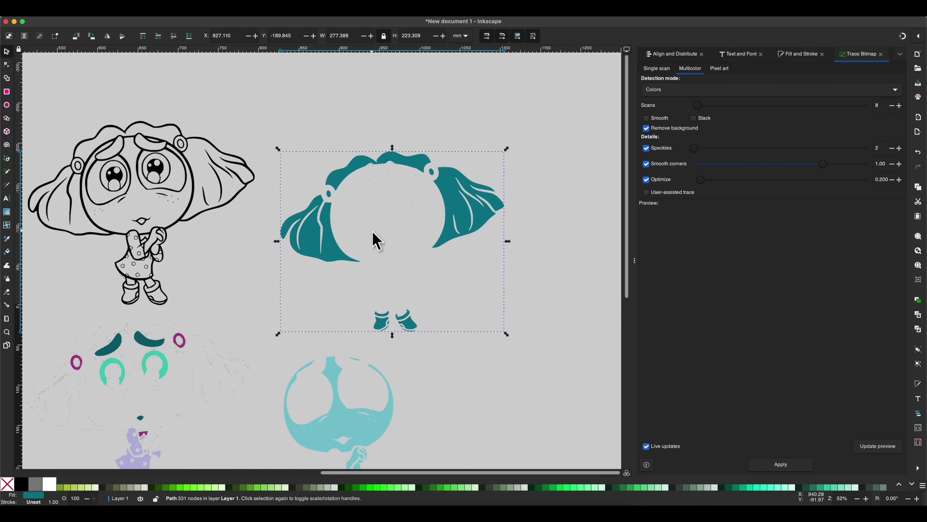
scroll(382, 254, up, 3)
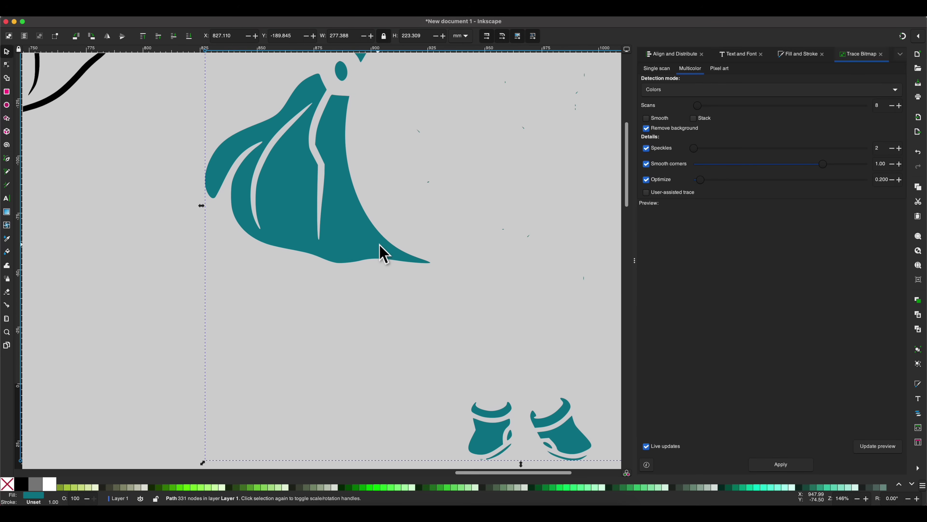
scroll(408, 209, up, 8)
scroll(408, 209, right, 5)
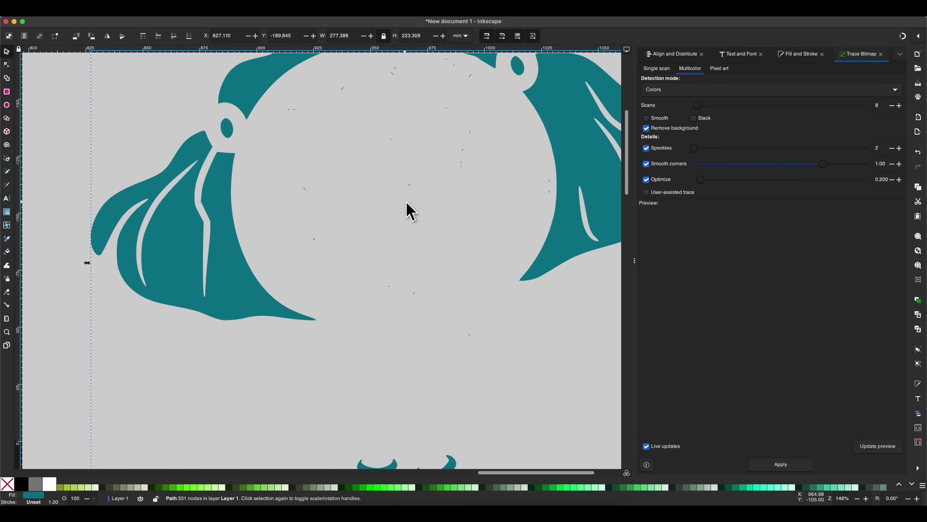
scroll(408, 209, right, 2)
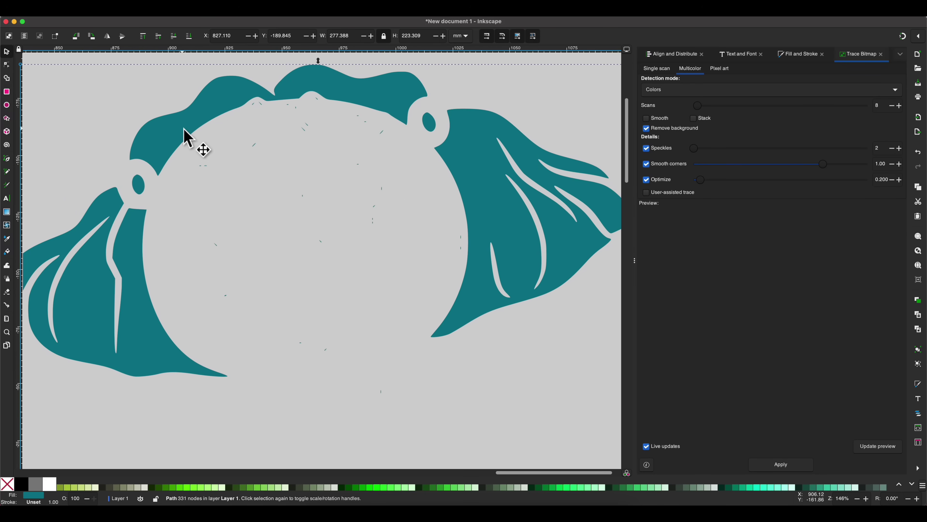
click(6, 66)
drag(187, 155, 393, 341)
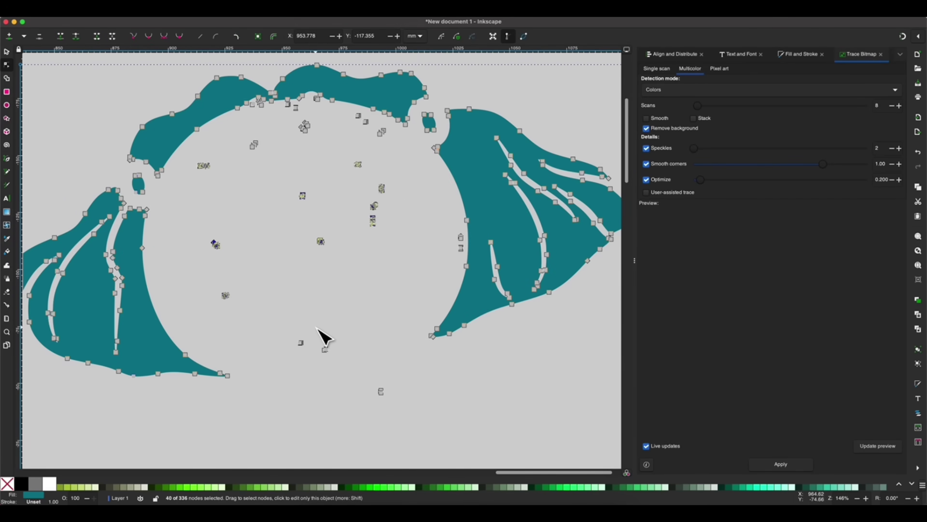
key(Delete)
drag(280, 315, 383, 427)
key(Delete)
drag(231, 120, 314, 150)
key(Delete)
Step: Delete the leftover specks just beneath the inner edge of the teal hair's upper arc
scroll(331, 99, up, 2)
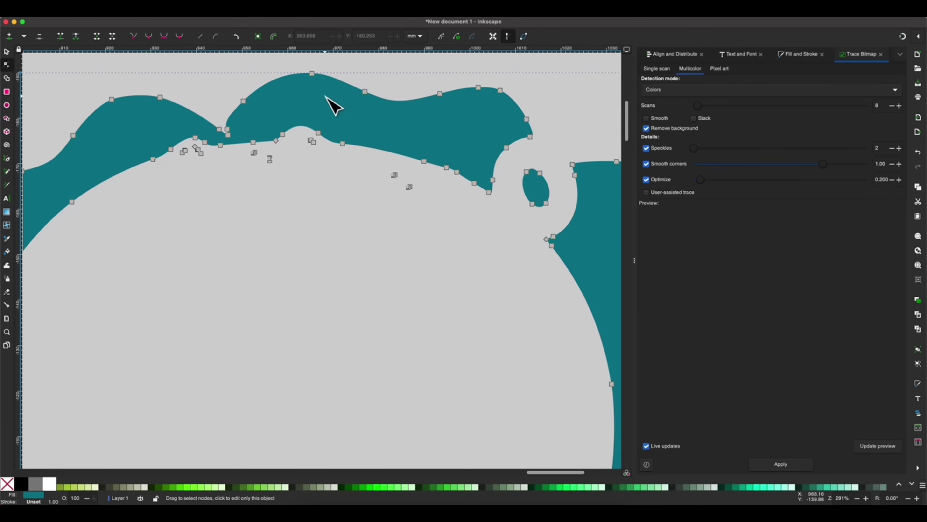
scroll(428, 253, up, 1)
drag(427, 253, 380, 201)
key(Delete)
drag(317, 187, 297, 163)
key(Delete)
drag(291, 208, 248, 182)
key(Delete)
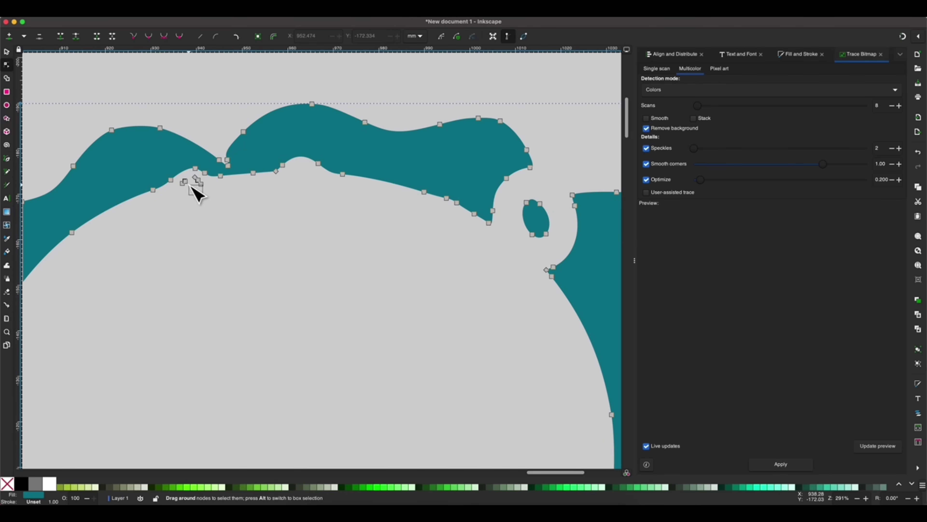
drag(209, 206, 179, 173)
Step: Move the cleaned teal hair-and-boots layer about 20 mm farther right, away from the black outline
scroll(208, 234, down, 3)
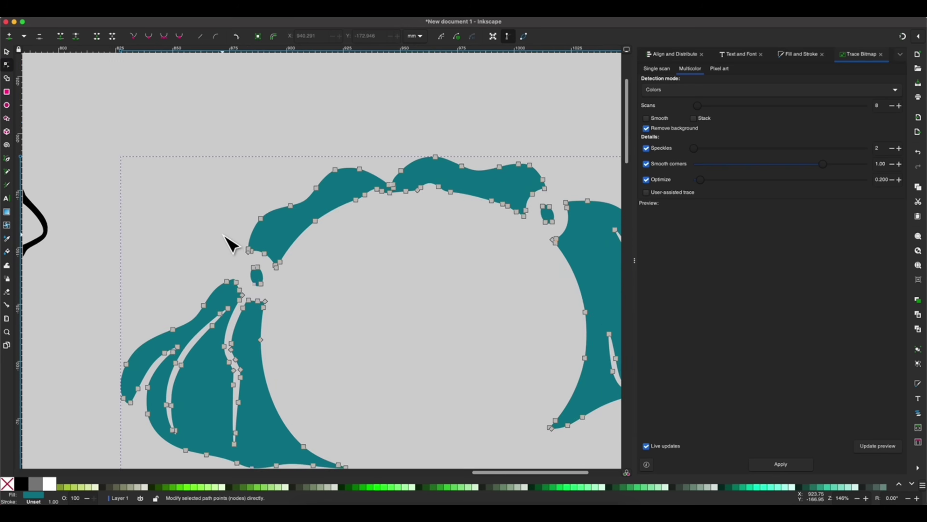
scroll(234, 256, up, 2)
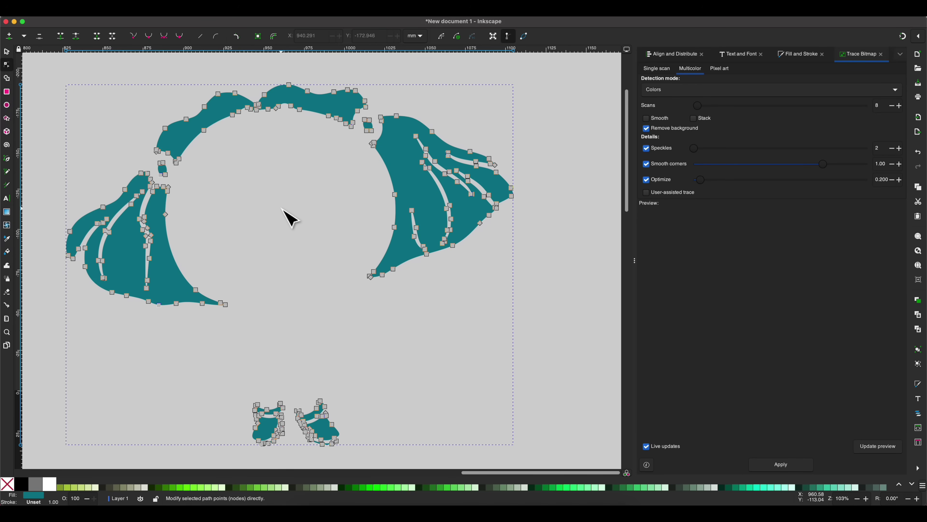
key(minus)
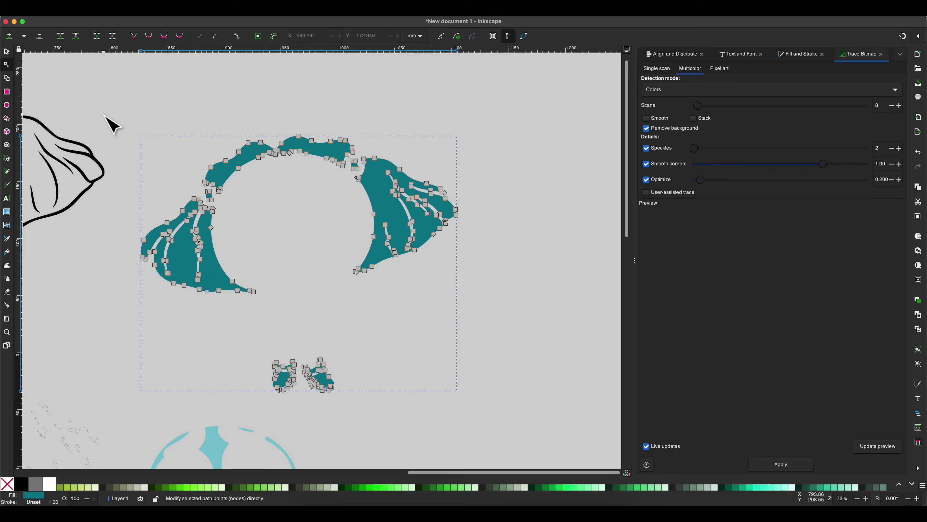
click(8, 53)
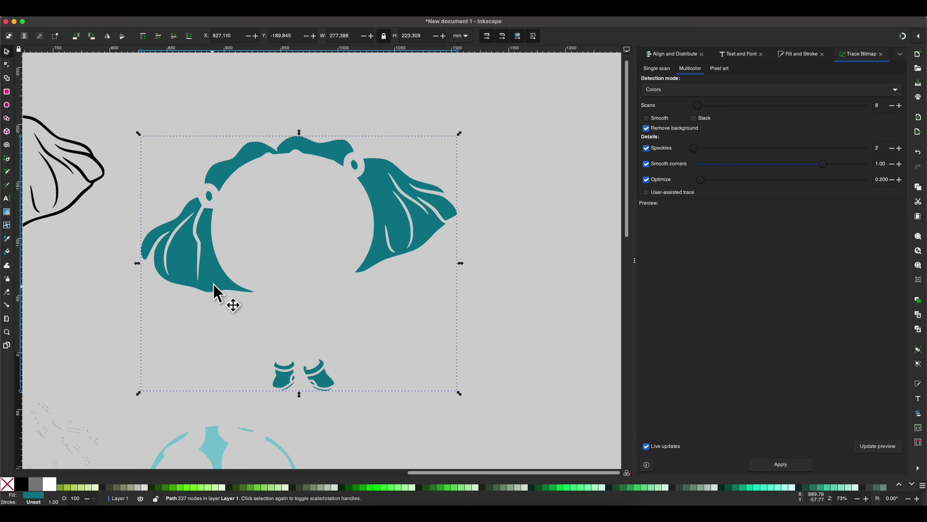
drag(214, 284, 239, 287)
Step: Move the dark teal eyebrows-and-mouth layer to the empty canvas below the other traced layers
scroll(240, 286, left, 4)
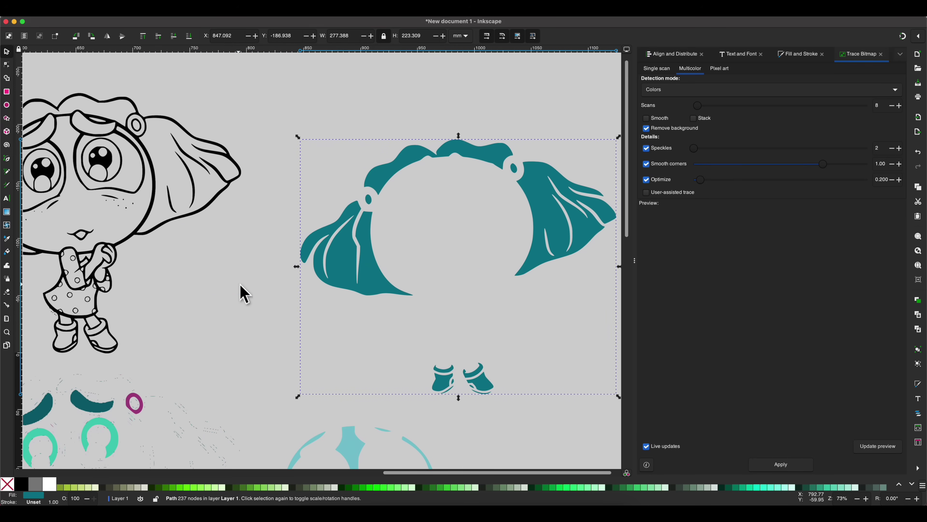
scroll(244, 293, left, 6)
scroll(243, 292, down, 8)
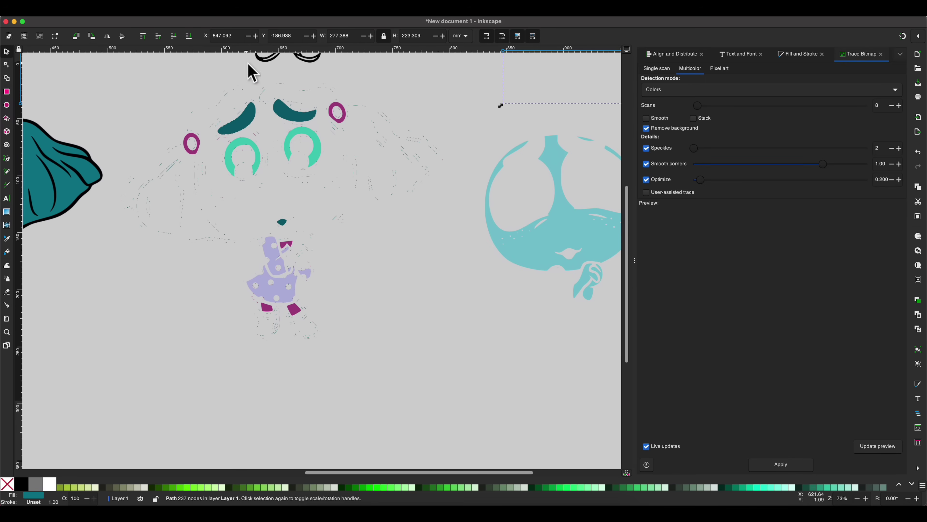
mouse_move(231, 125)
mouse_down()
mouse_move(272, 221)
mouse_move(372, 356)
mouse_move(378, 383)
mouse_up()
scroll(378, 384, down, 10)
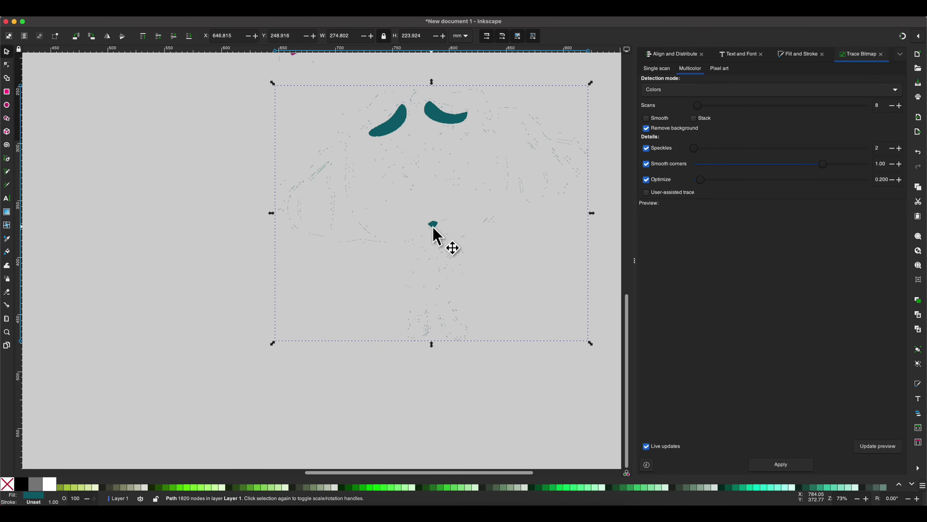
Step: Delete the stray nodes scattered around the eyebrows and mouth of the dark teal layer
scroll(431, 229, up, 5)
scroll(431, 228, right, 4)
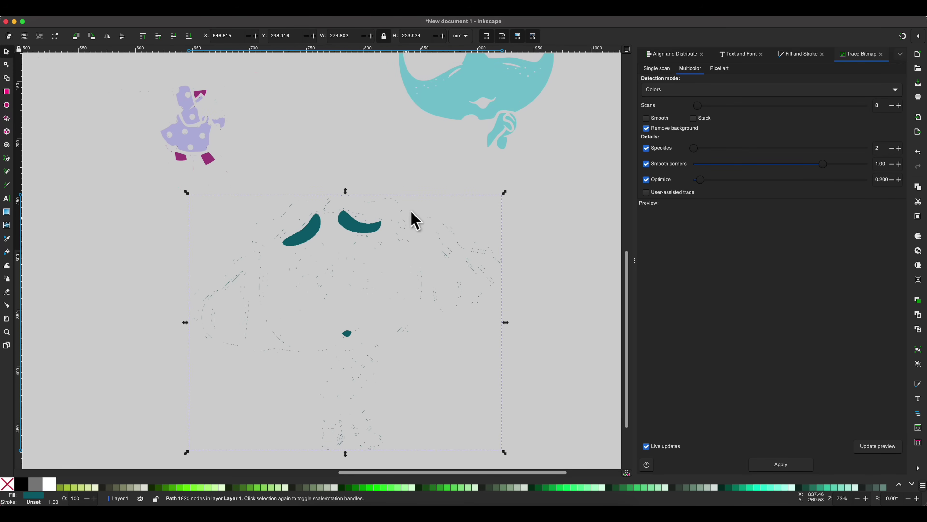
click(6, 65)
scroll(322, 241, up, 3)
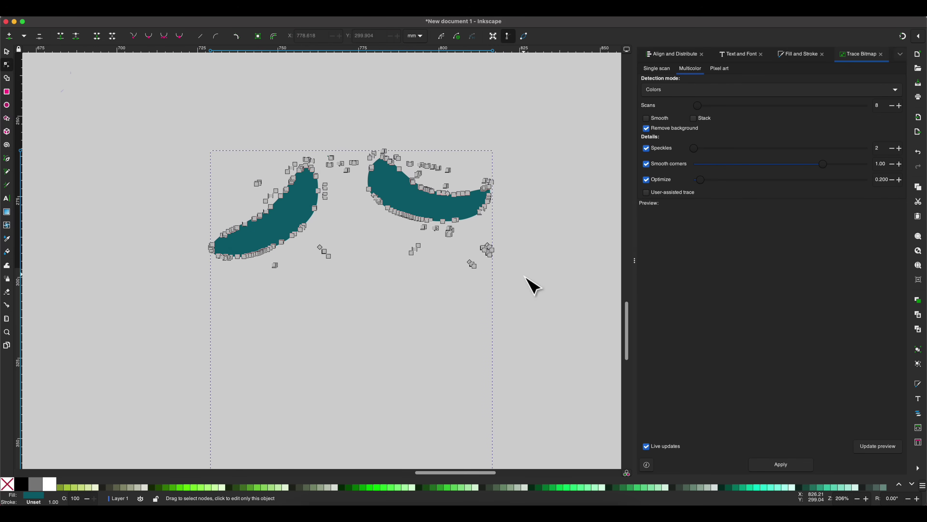
scroll(248, 156, up, 3)
scroll(463, 362, right, 3)
drag(352, 224, 490, 290)
key(s)
scroll(480, 184, up, 5)
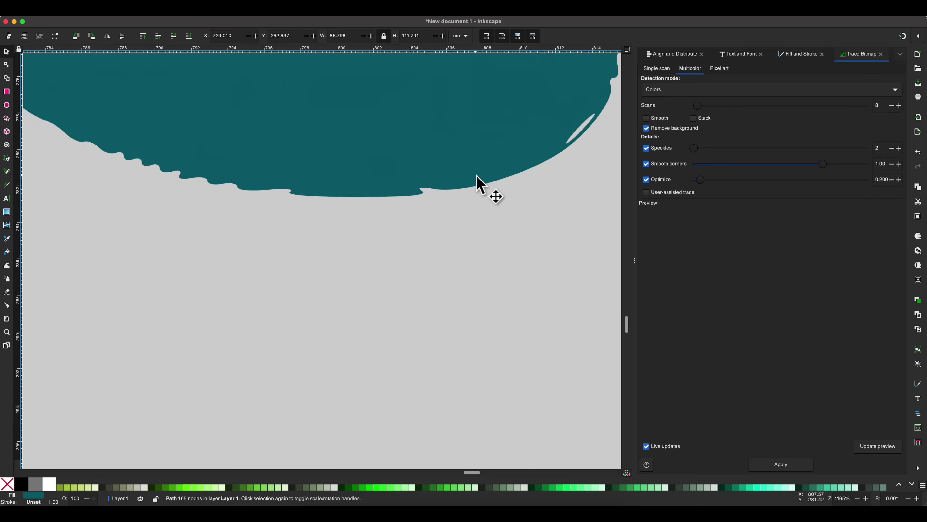
Step: Delete the leftover specks and slivers along the edges of the dark teal eyebrows and mouth
key(n)
scroll(190, 199, down, 5)
scroll(275, 302, up, 5)
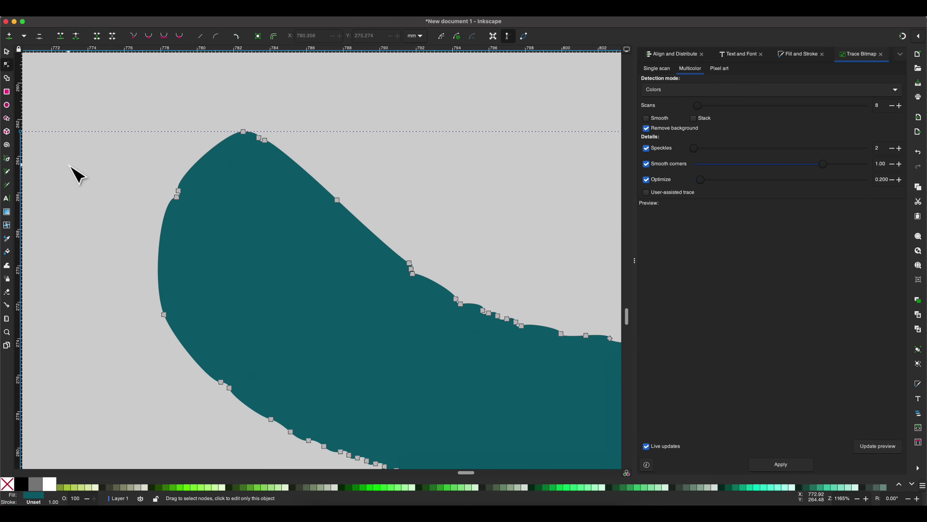
scroll(77, 176, down, 10)
click(7, 51)
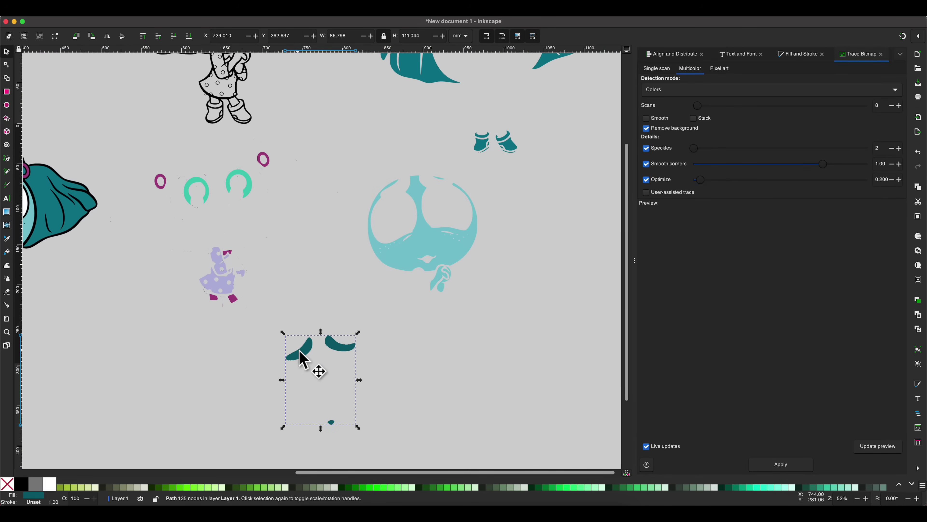
Step: Move the cleaned eyebrows-and-mouth layer up into the gap between the black outline and the teal hair layer
drag(299, 350, 409, 107)
scroll(408, 109, up, 5)
scroll(408, 110, left, 3)
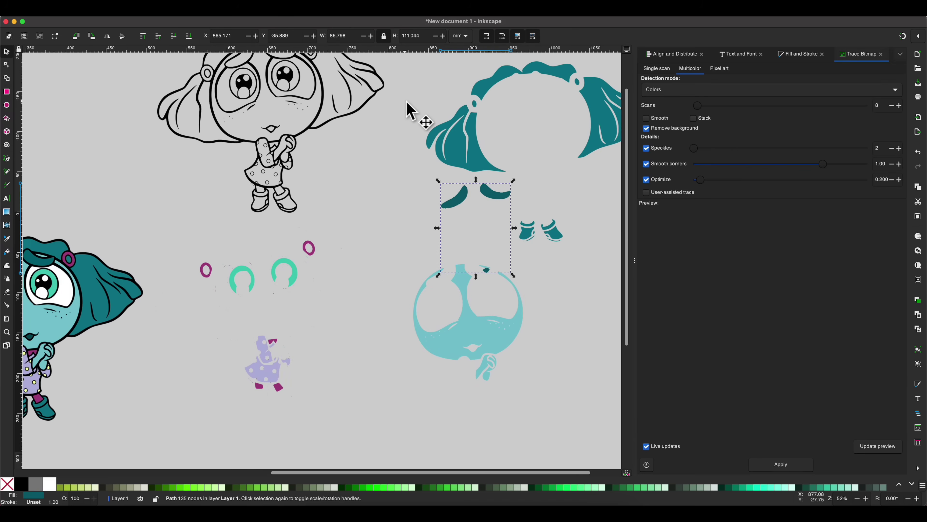
drag(466, 223, 402, 208)
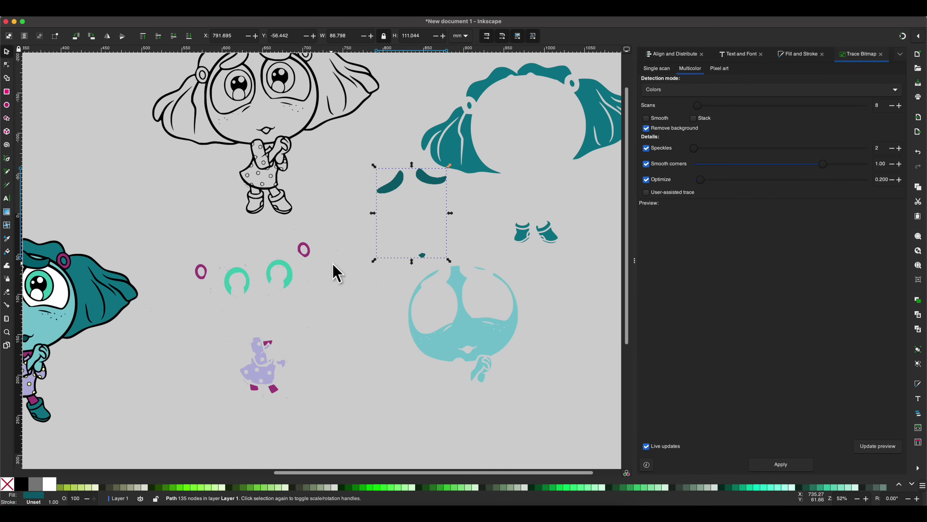
Step: Delete the stray nodes around the magenta hair-ties, collar and stockings, and move that layer to the right of the dress
click(306, 251)
key(3)
key(n)
scroll(424, 435, up, 5)
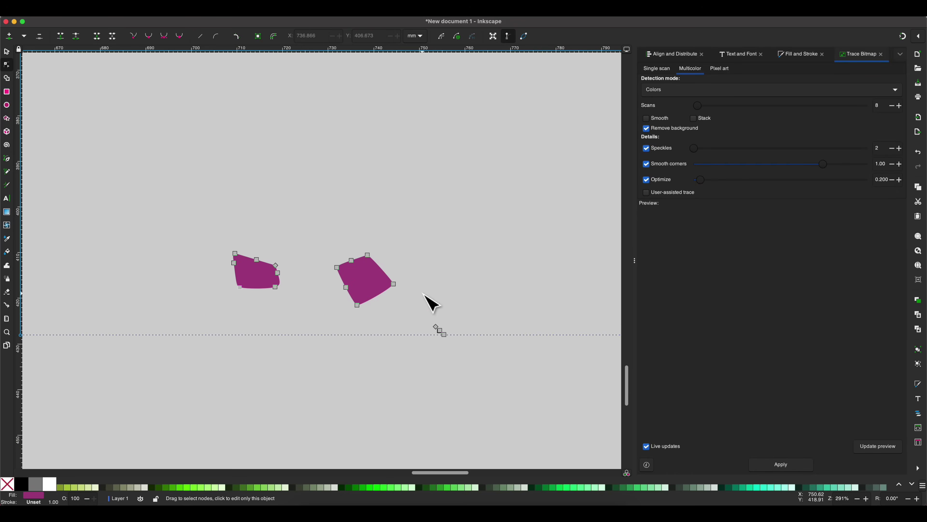
scroll(432, 303, down, 6)
scroll(404, 166, up, 3)
drag(422, 278, 287, 92)
Step: Clean the stray nodes from the lavender dress and green iris layers and move both just below the black outline
scroll(124, 306, up, 3)
scroll(368, 213, up, 4)
scroll(146, 118, up, 2)
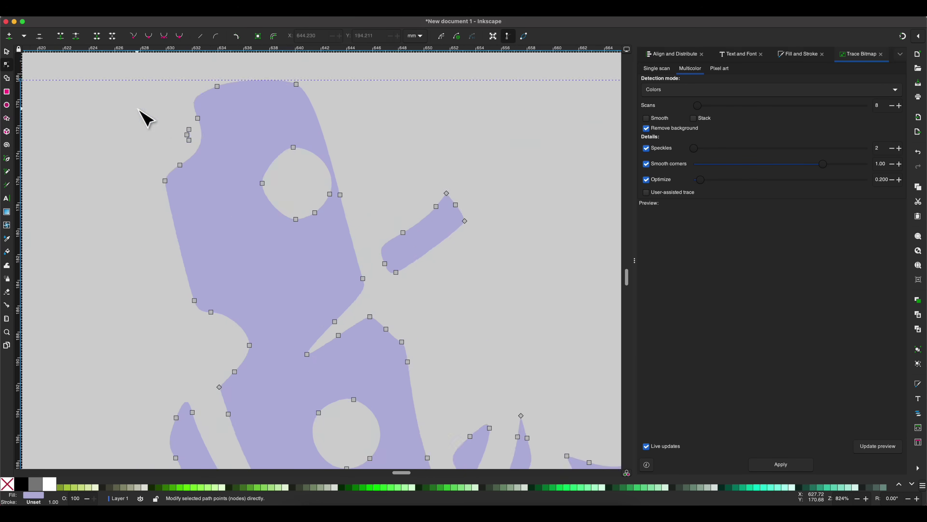
key(s)
scroll(331, 296, down, 8)
scroll(408, 232, down, 2)
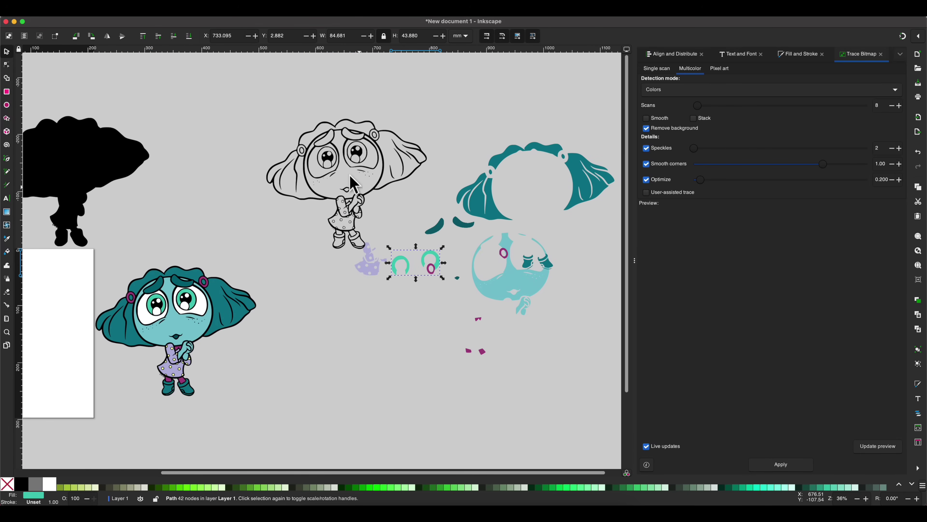
Step: Place the teal hair-and-boots layer onto the black outline, aligned behind its lines
drag(347, 200, 365, 181)
scroll(365, 182, up, 5)
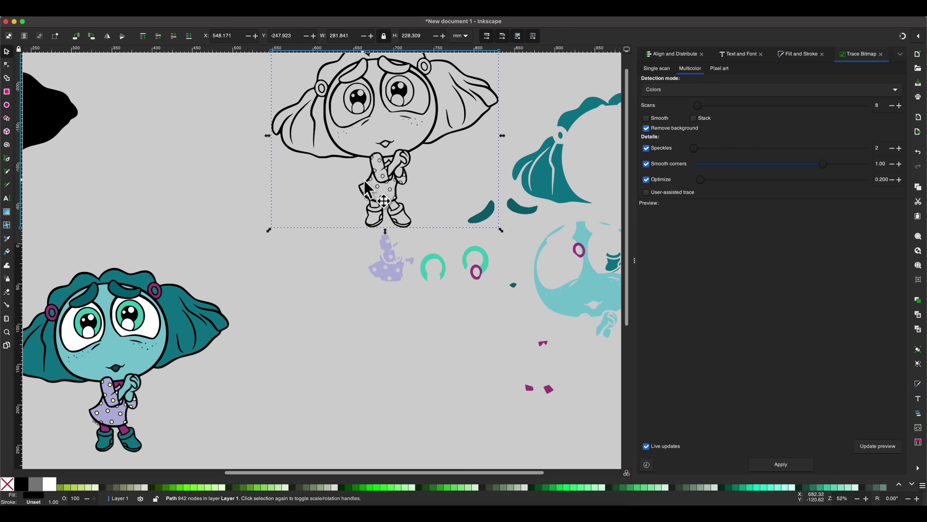
scroll(367, 188, up, 3)
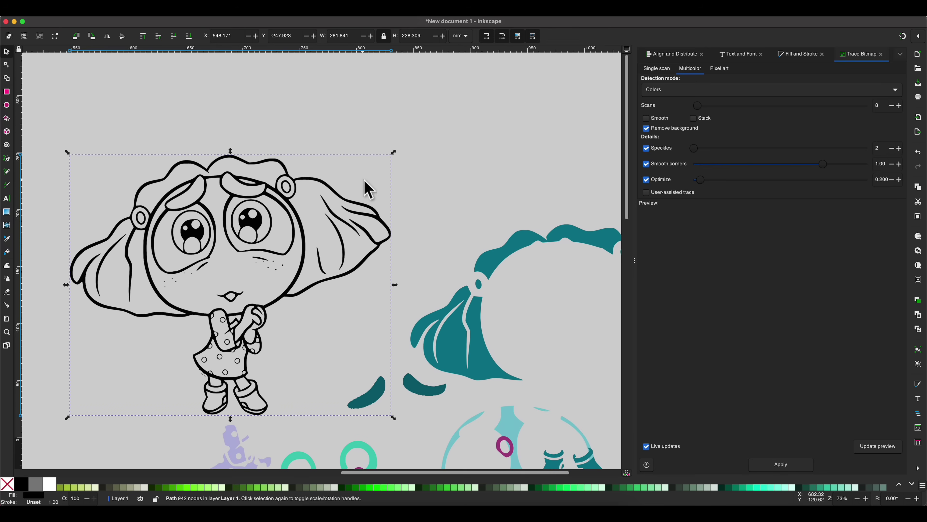
drag(473, 332, 137, 266)
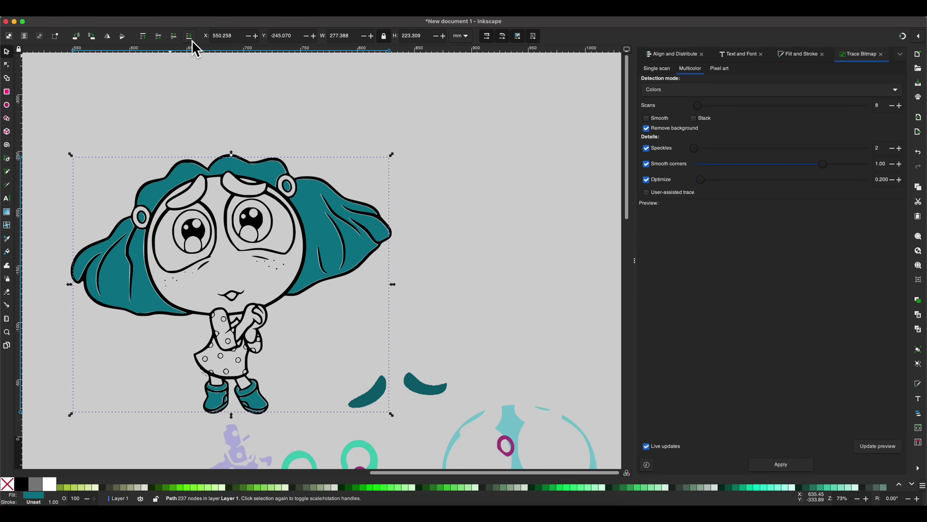
Step: Position the light teal face, the dark teal eyebrows and mouth, and the green irises inside the black outline
scroll(328, 255, down, 3)
drag(511, 383, 225, 154)
drag(323, 446, 217, 205)
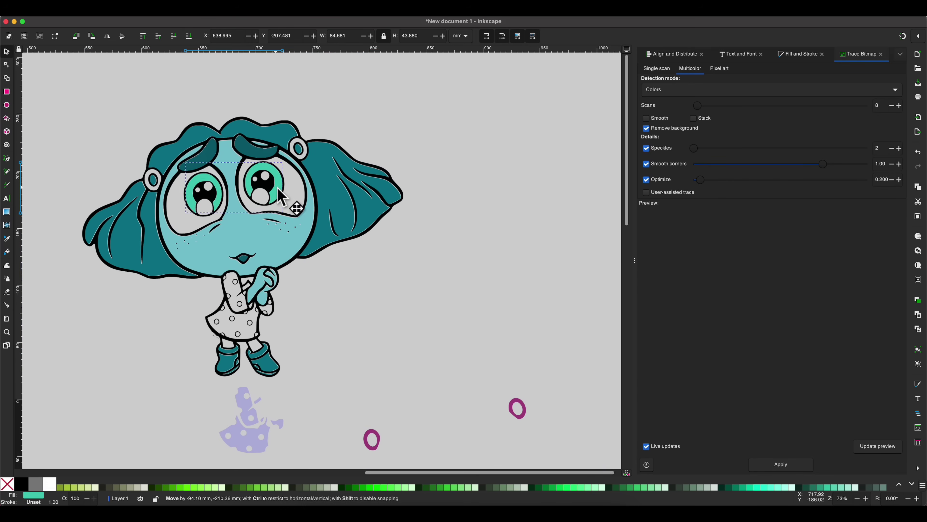
Step: Fit the lavender dress and the magenta hair-tie and stocking layer into the outlined figure
drag(251, 435, 241, 320)
drag(515, 414, 298, 162)
click(218, 308)
key(3)
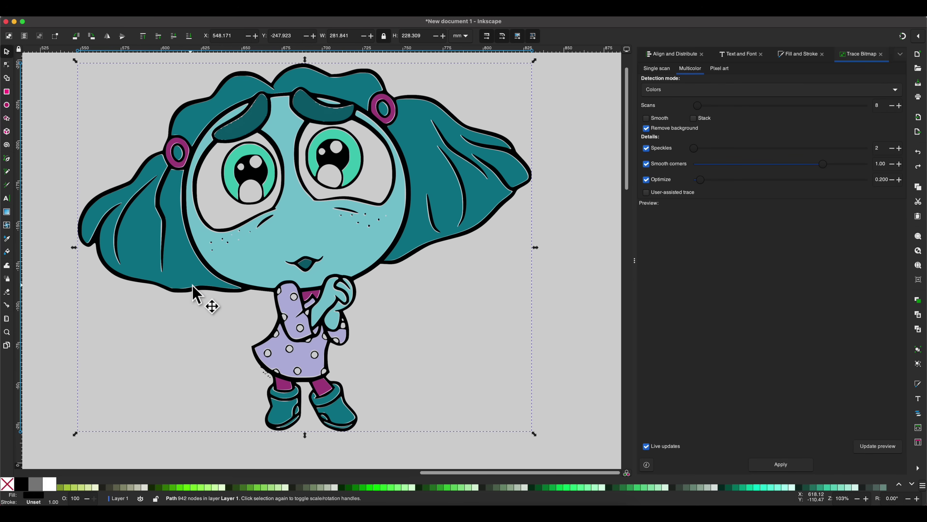
Step: Move the black outline to the empty canvas below the color layers and place a copy to its right
scroll(192, 286, up, 2)
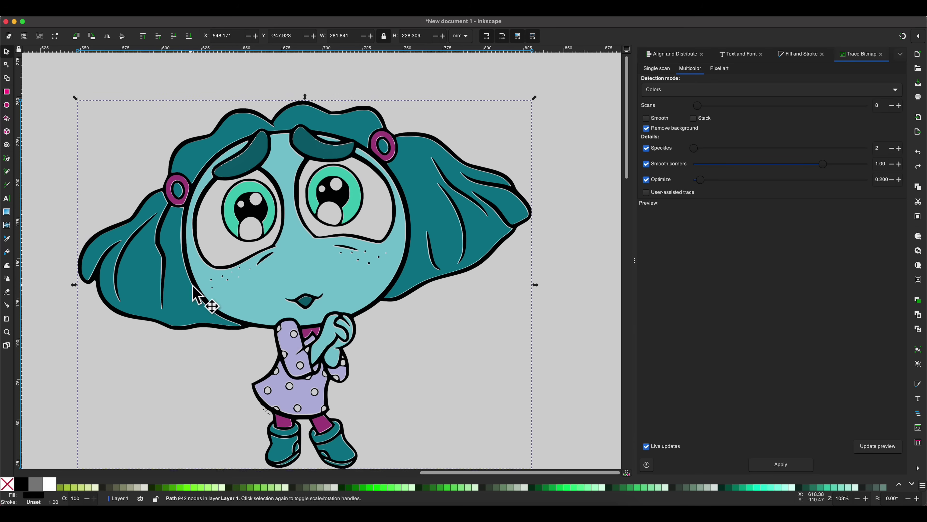
mouse_move(185, 320)
mouse_down()
mouse_move(128, 333)
mouse_move(184, 322)
mouse_up()
key(minus)
key(minus)
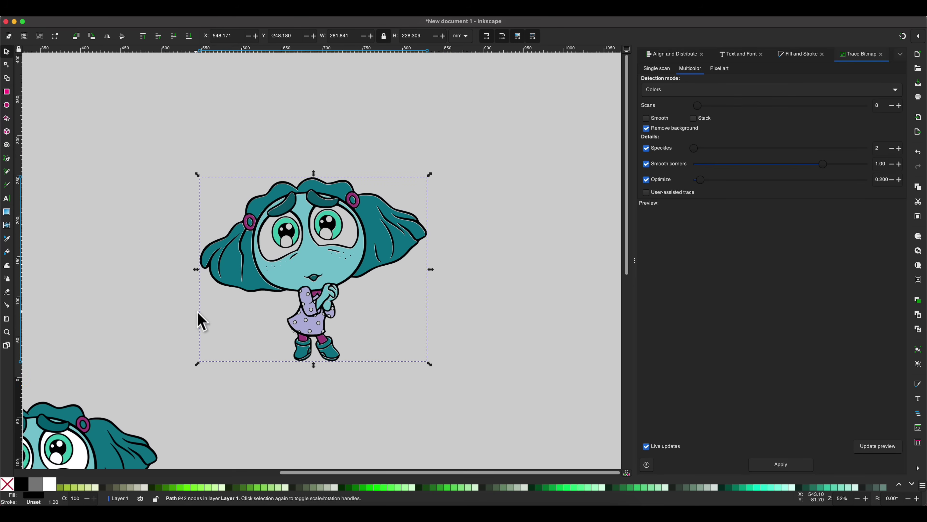
mouse_move(221, 280)
mouse_down()
mouse_move(229, 491)
mouse_move(228, 352)
mouse_move(216, 345)
mouse_up()
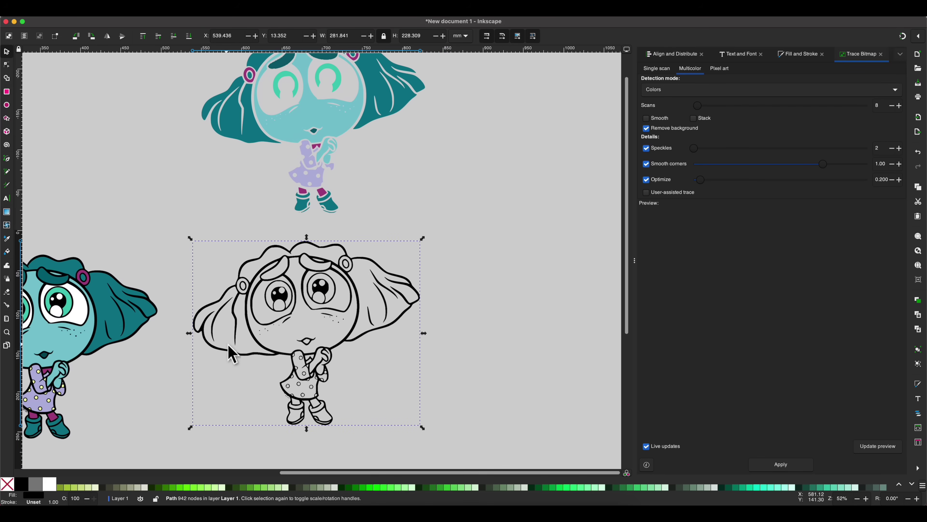
key(Escape)
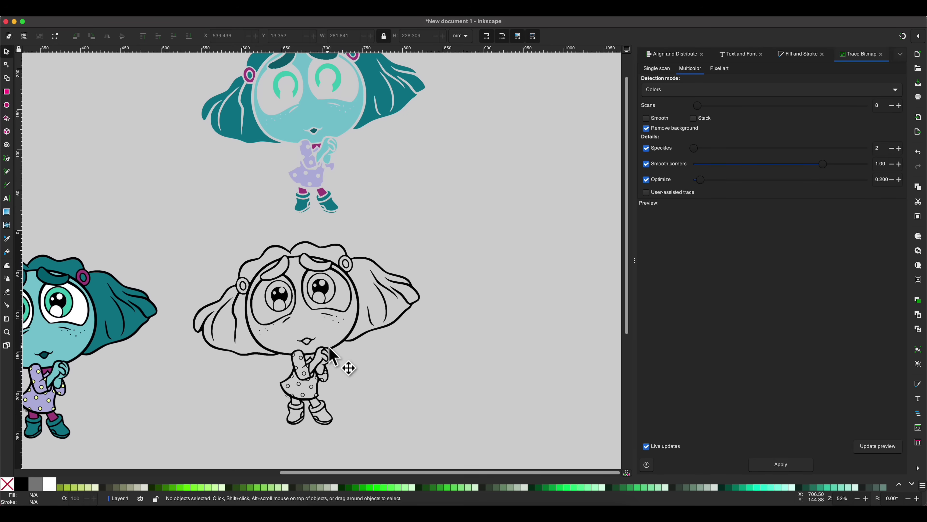
mouse_move(330, 354)
mouse_down()
mouse_move(419, 281)
mouse_move(529, 283)
mouse_move(562, 337)
mouse_move(580, 333)
mouse_up()
Step: Break the left black outline below the colored figure apart into separate paths and deselect them
click(294, 360)
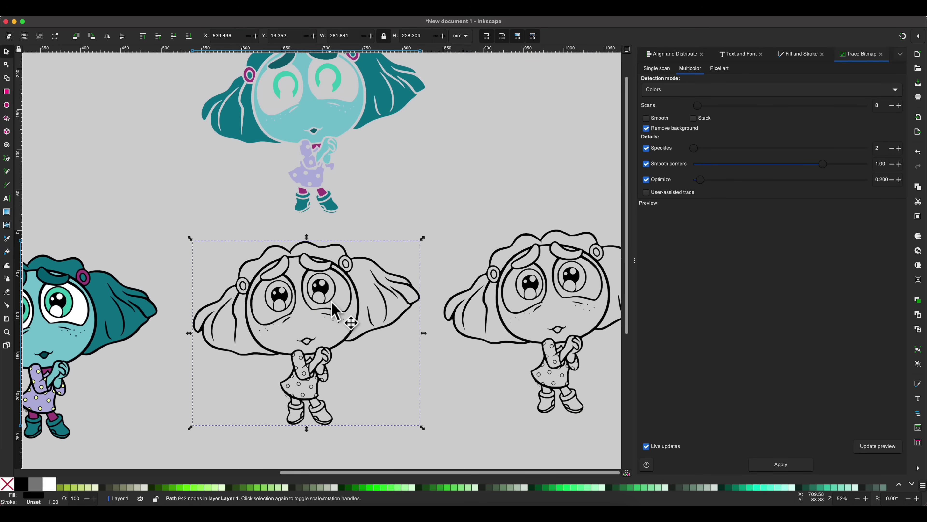
key(alt)
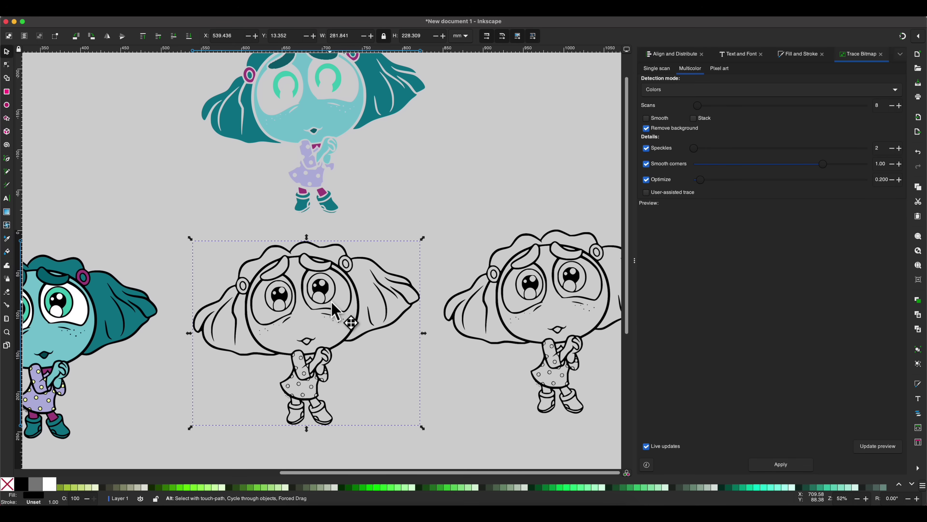
key(ctrl+shift+k)
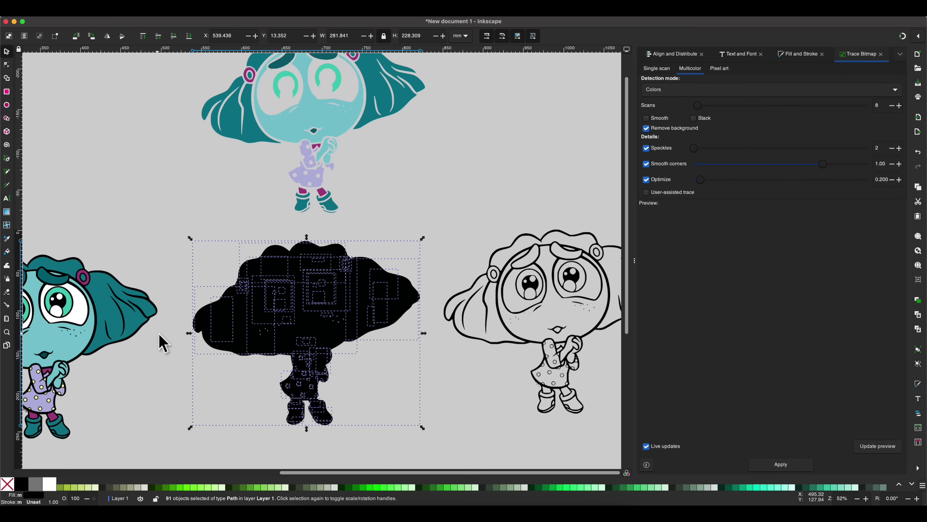
key(ctrl+k)
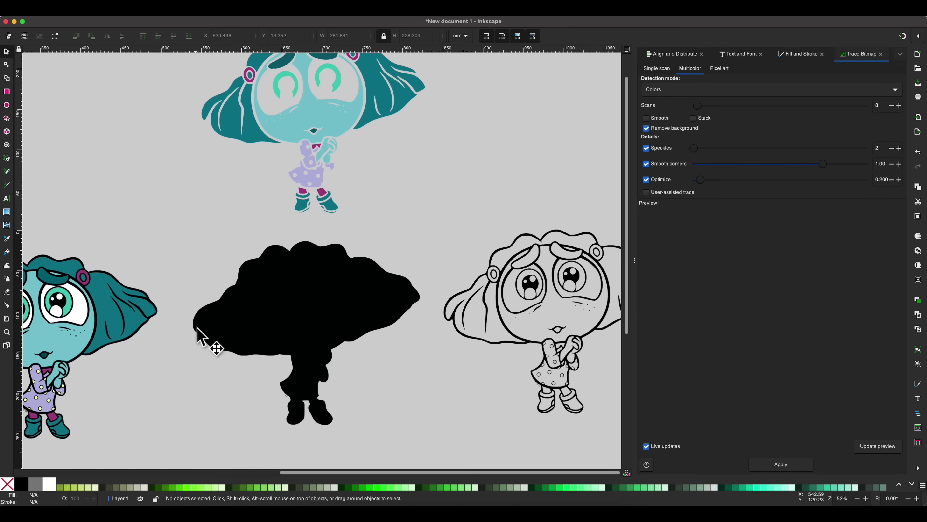
Step: Move the solid black silhouette off the broken-apart pieces and align it behind the assembled color layers, at the bottom of the stack
drag(197, 330, 77, 140)
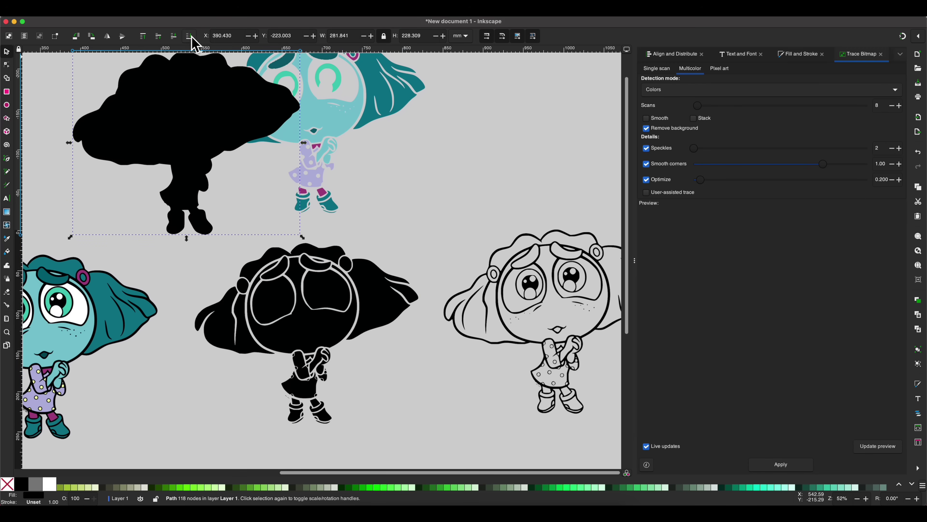
scroll(164, 88, up, 5)
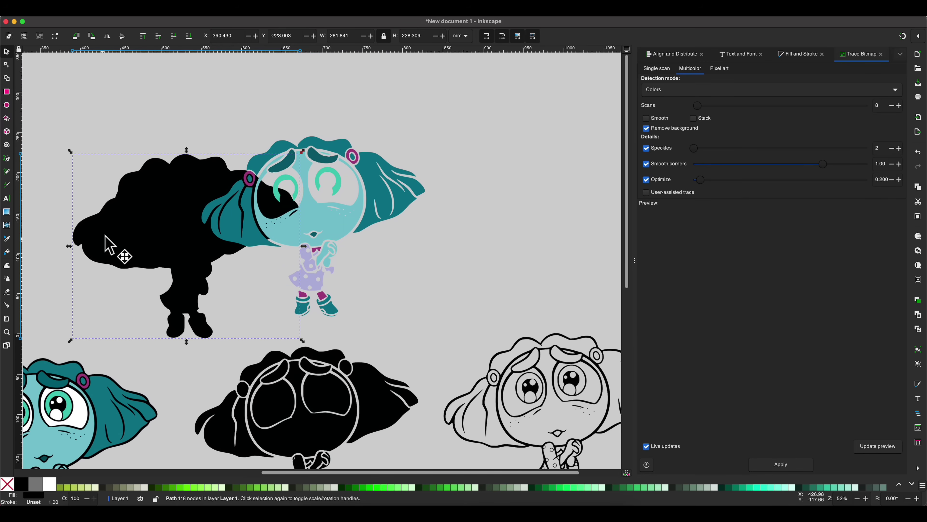
drag(108, 229, 239, 207)
click(131, 234)
scroll(132, 235, down, 3)
scroll(131, 236, right, 3)
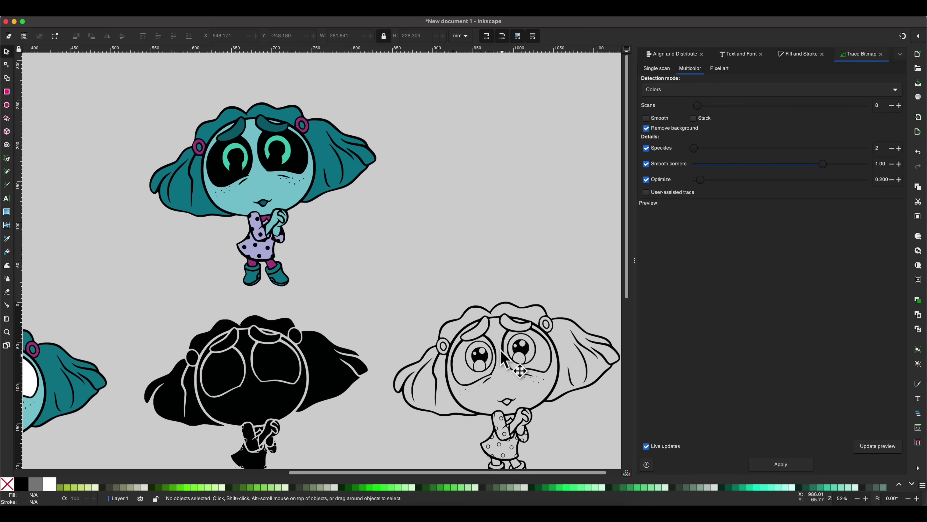
Step: Delete the black left, top and right hair pieces from the broken-apart figure
drag(187, 423, 178, 416)
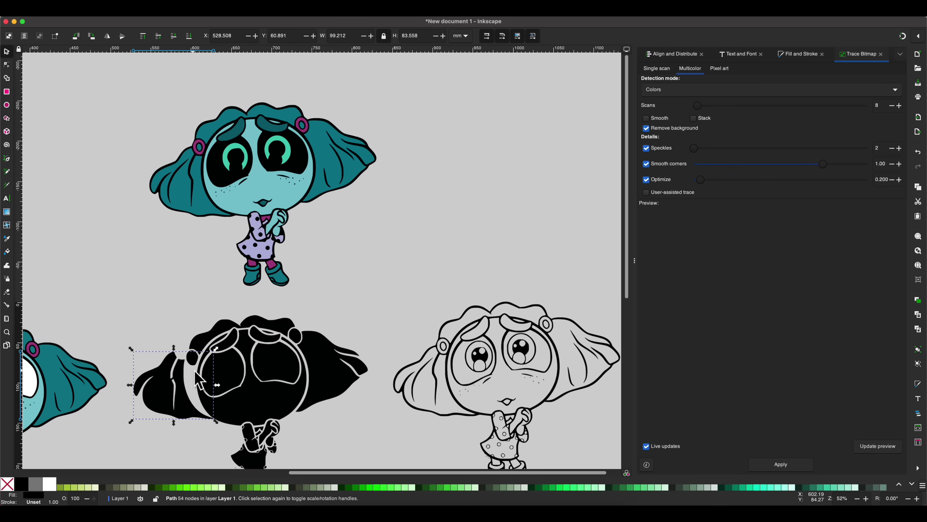
key(Delete)
drag(193, 365, 197, 325)
key(Delete)
drag(332, 361, 356, 356)
key(Delete)
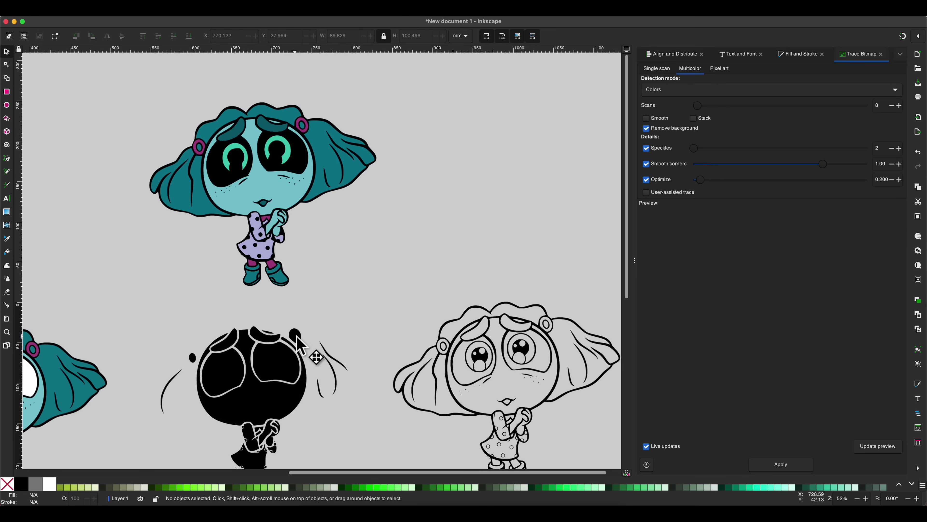
Step: Delete the black eyebrow, face and remaining hair-detail pieces surrounding the two eye shapes
drag(263, 339, 261, 314)
key(Delete)
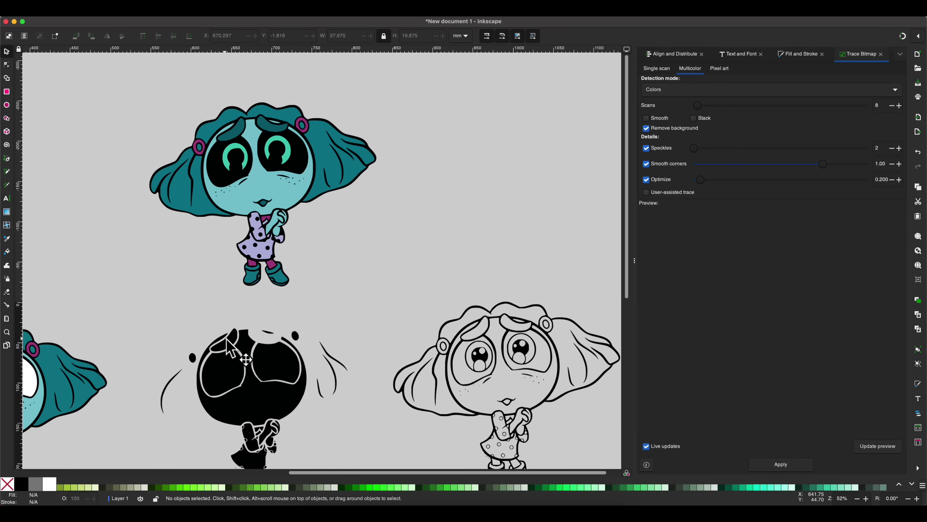
drag(240, 352, 263, 382)
key(Delete)
Step: Fill both large eye shapes with white and lower them to the bottom of the stack
click(276, 361)
shift+click(200, 380)
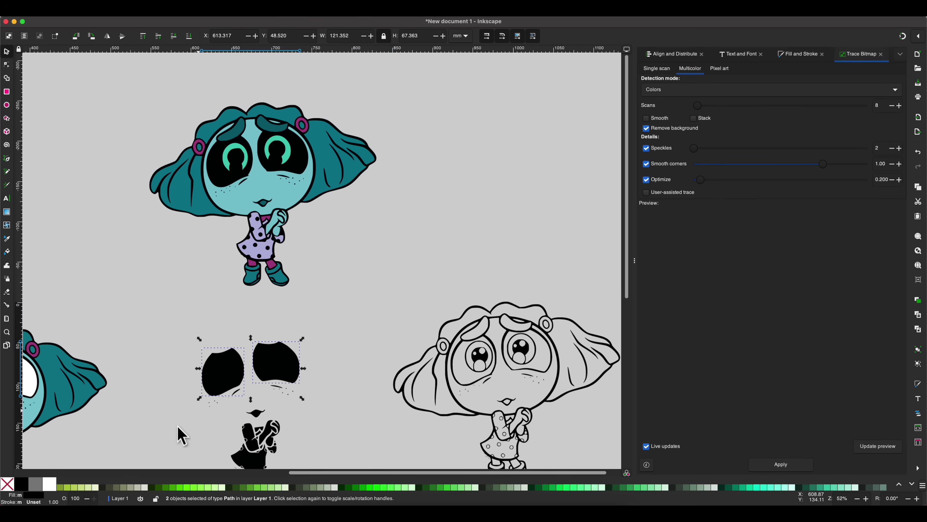
click(50, 484)
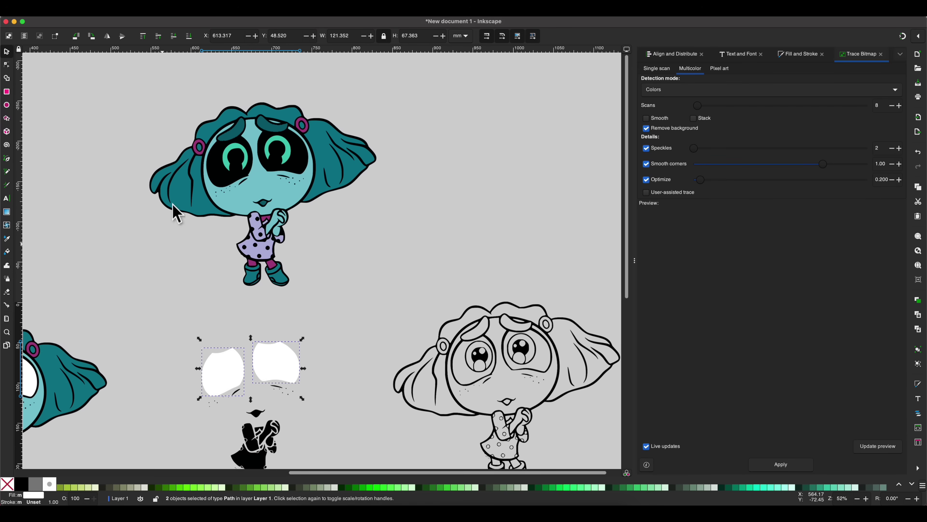
click(189, 36)
key(Escape)
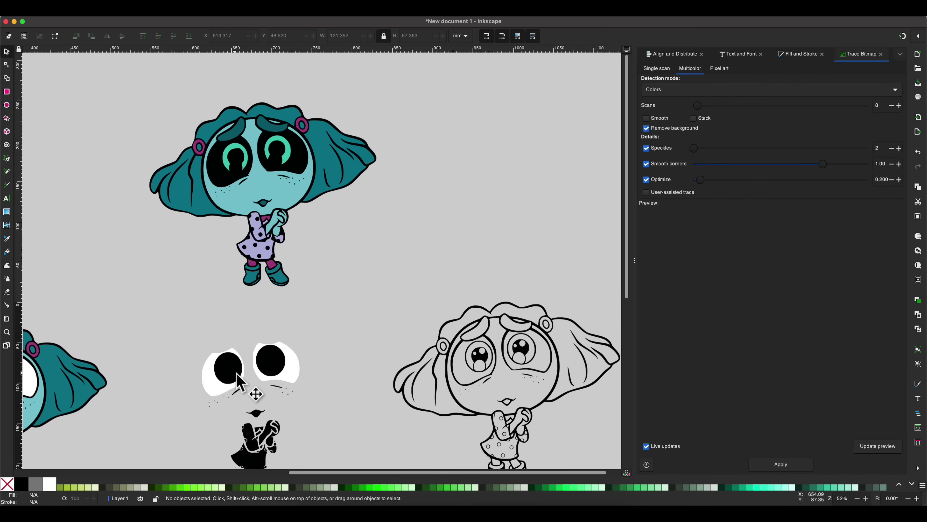
Step: Fill both black iris ovals inside the white eye shapes with 50% Gray
click(270, 363)
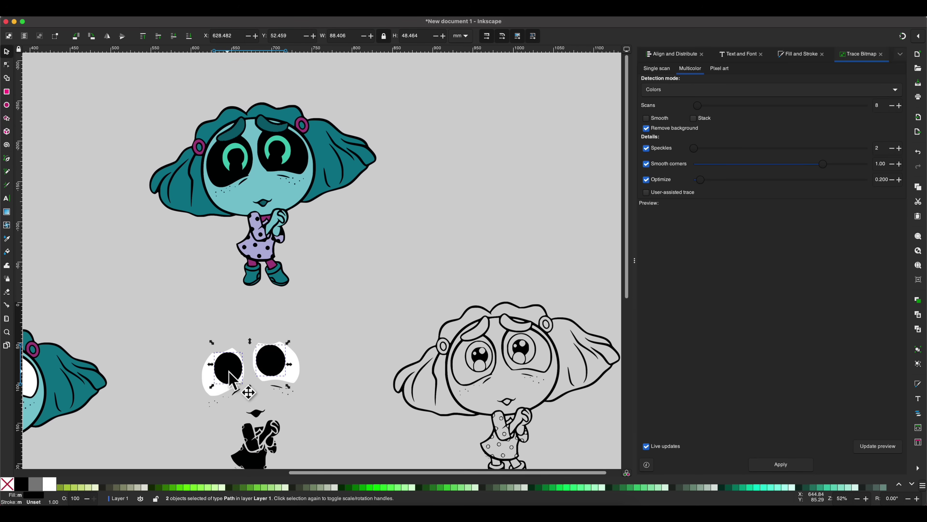
shift+click(229, 372)
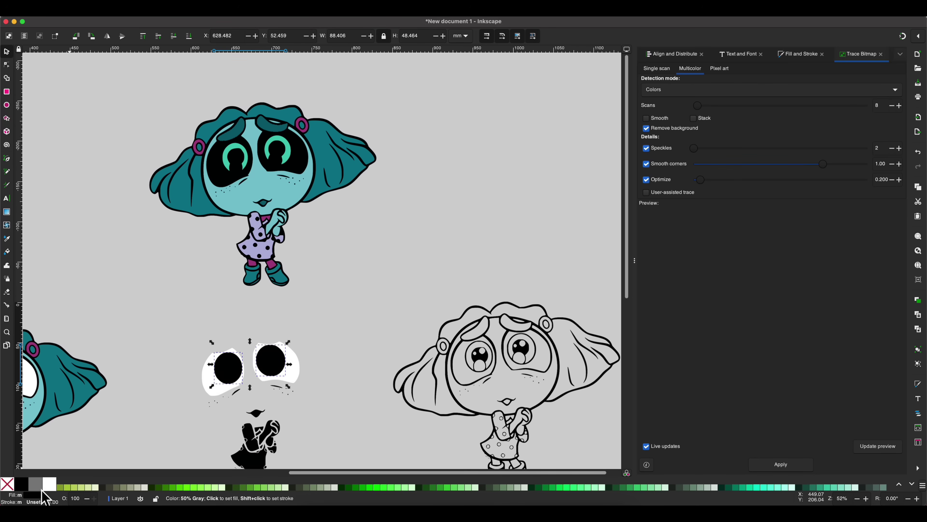
click(35, 484)
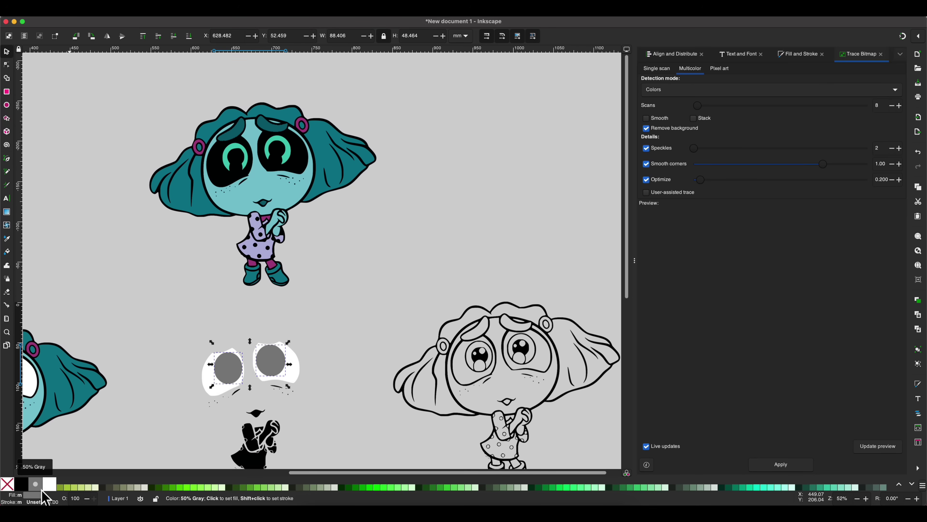
Step: Lower both gray iris ovals through the stack until they sit beneath the black rings and highlight shapes
click(174, 37)
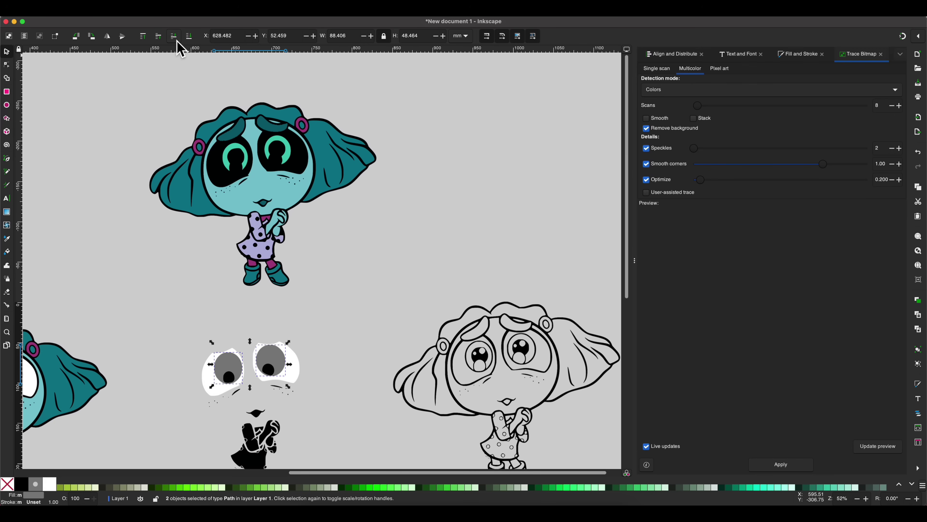
click(177, 41)
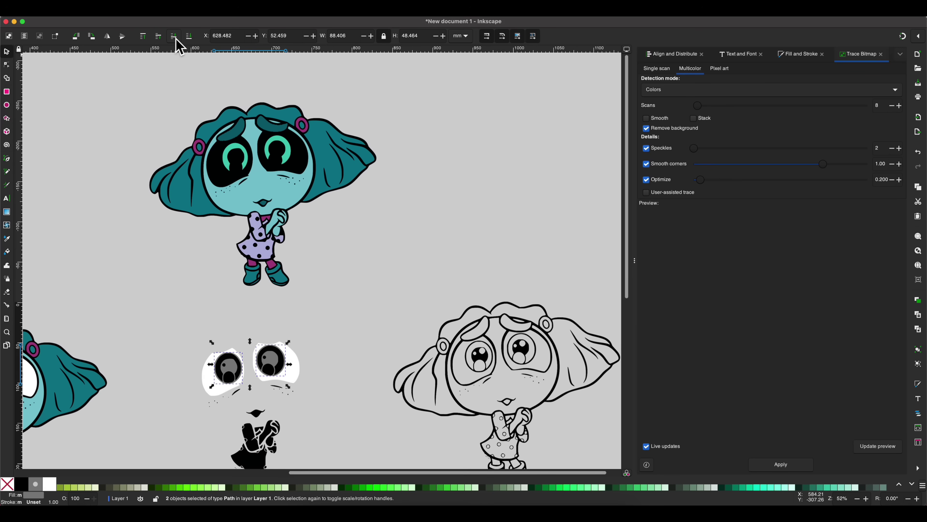
scroll(147, 428, up, 4)
scroll(147, 429, right, 3)
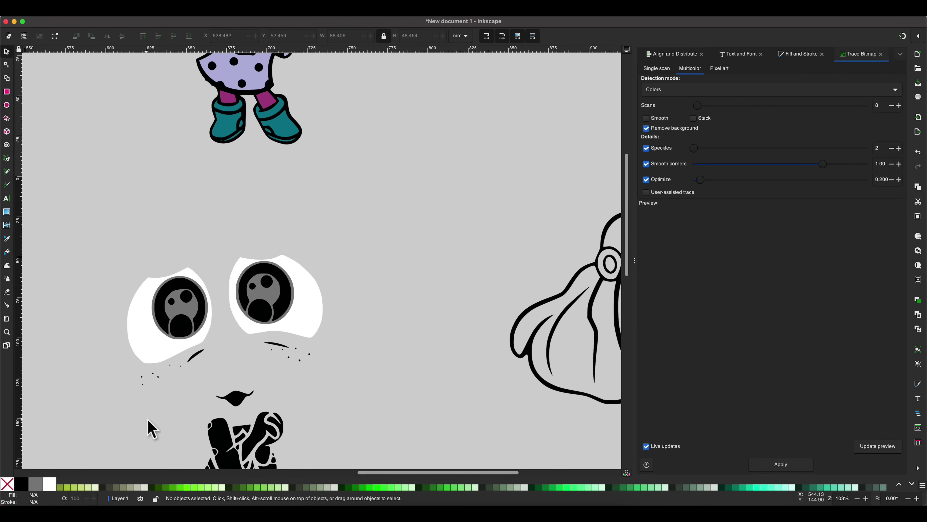
click(325, 424)
drag(490, 356, 379, 378)
scroll(379, 379, up, 3)
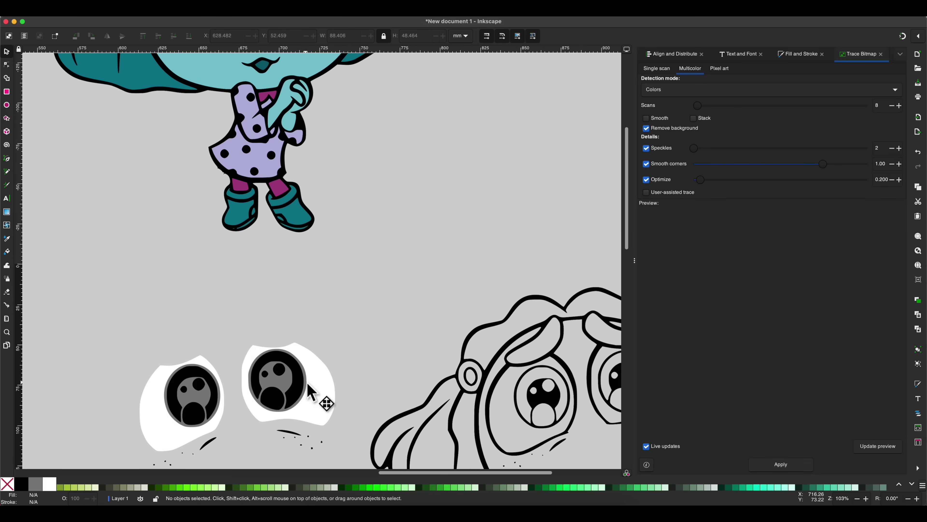
Step: Cut the gray iris oval out of the white eye shape behind it with Difference, for both eyes
click(310, 385)
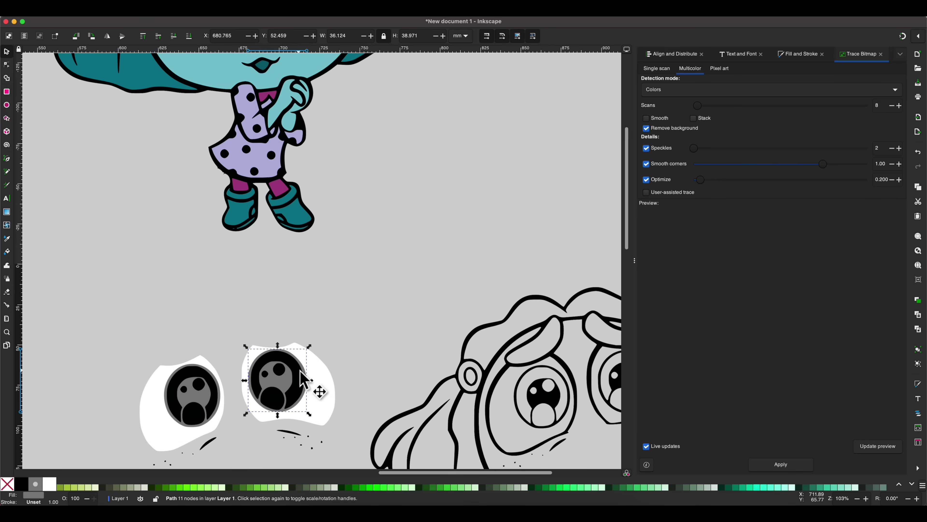
shift+click(331, 383)
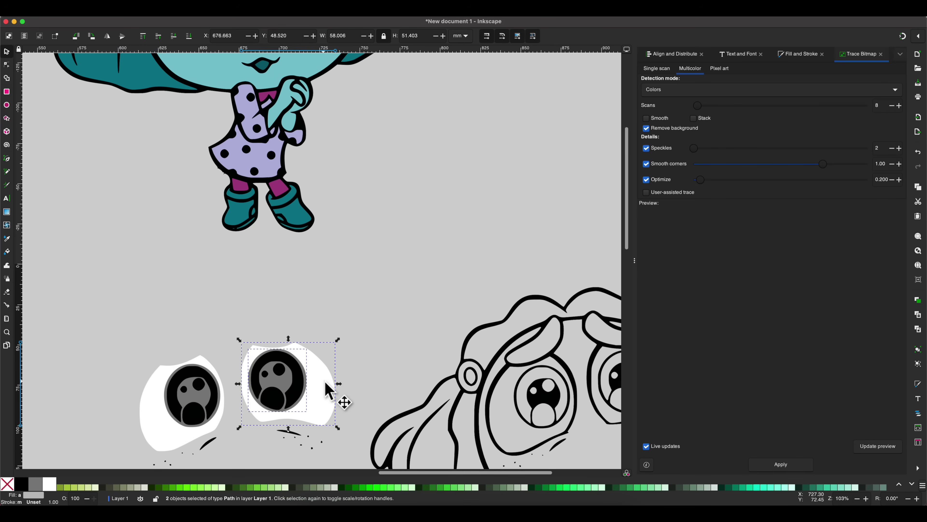
key(ctrl+plus)
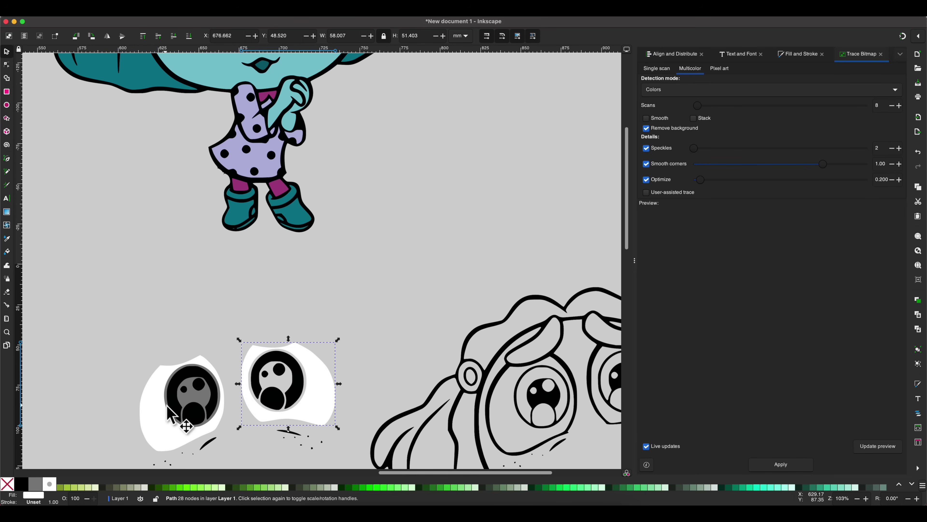
click(171, 415)
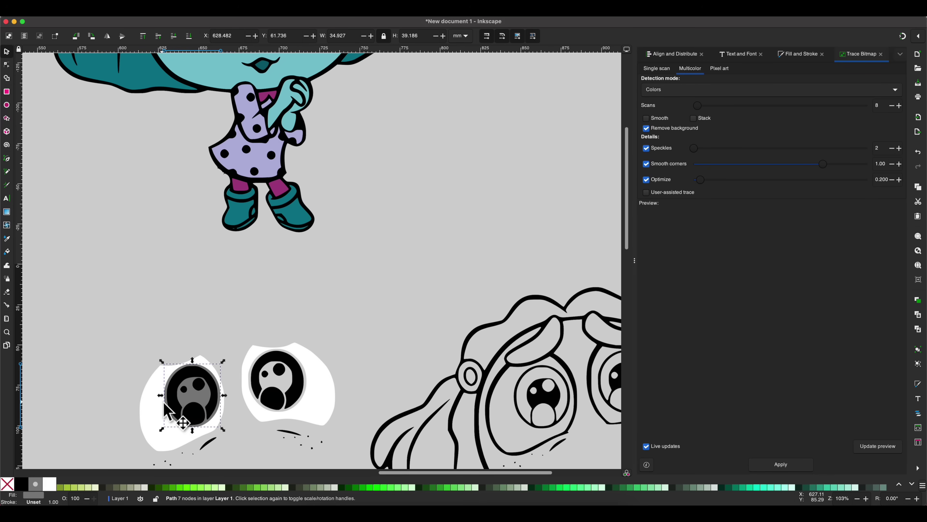
shift+click(143, 420)
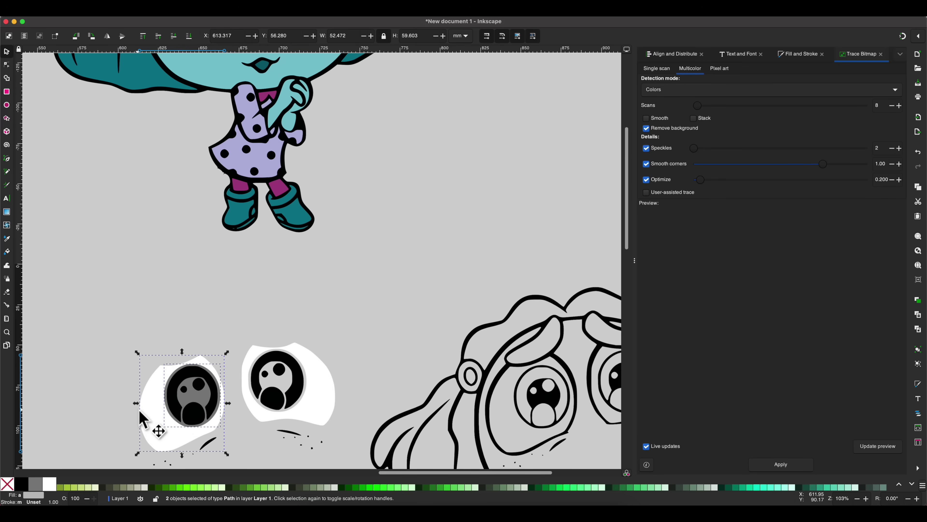
key(ctrl+minus)
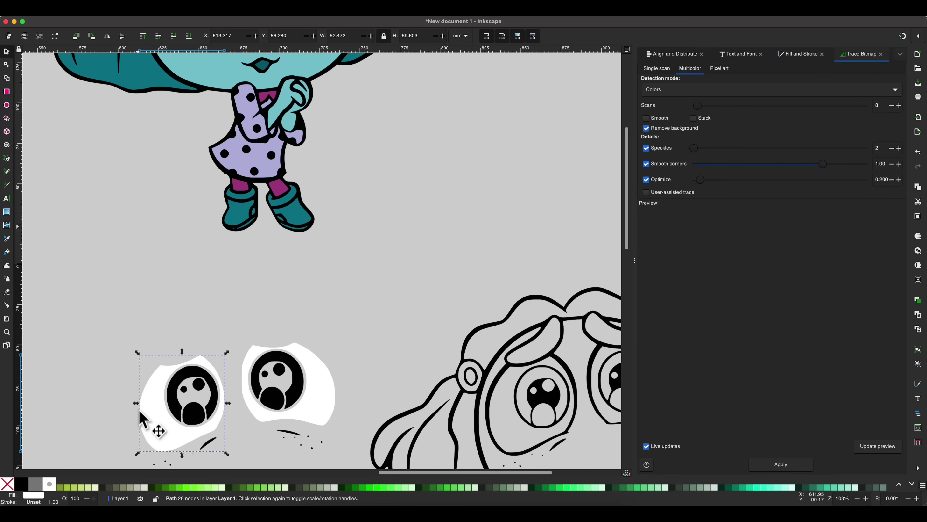
Step: Fill the large lower highlight oval in each iris with white using the Color Picker
scroll(108, 414, down, 5)
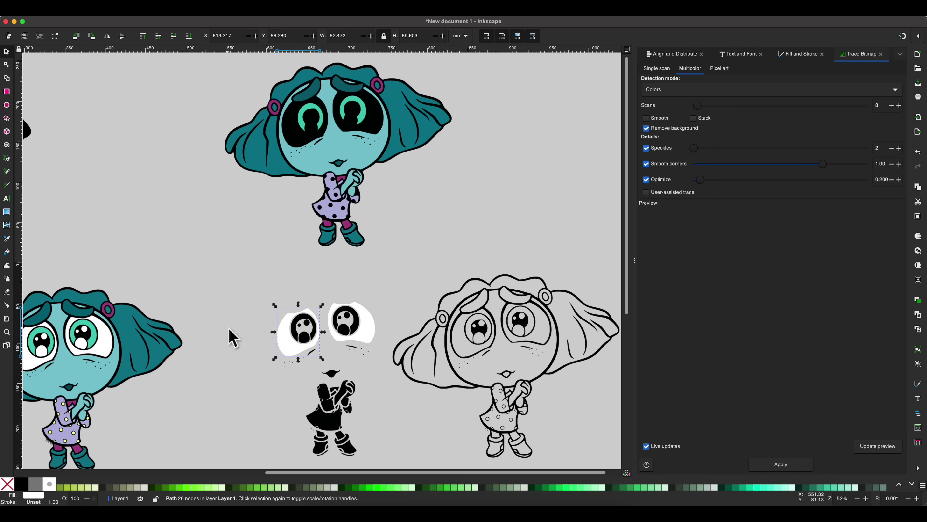
click(305, 338)
shift+click(346, 333)
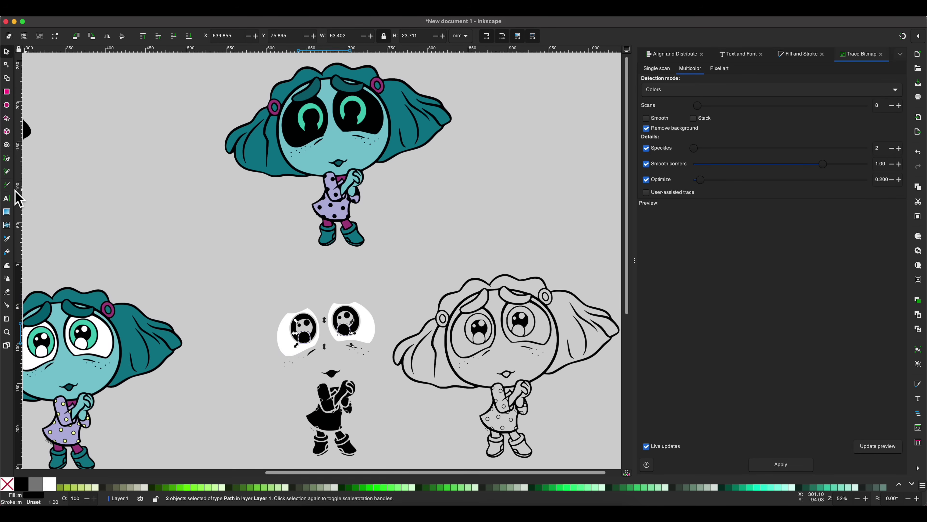
click(7, 239)
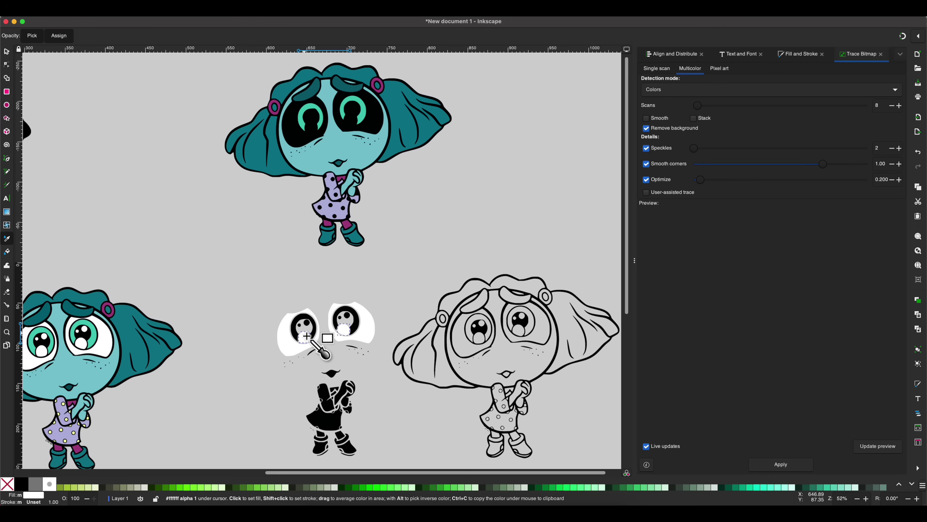
click(8, 53)
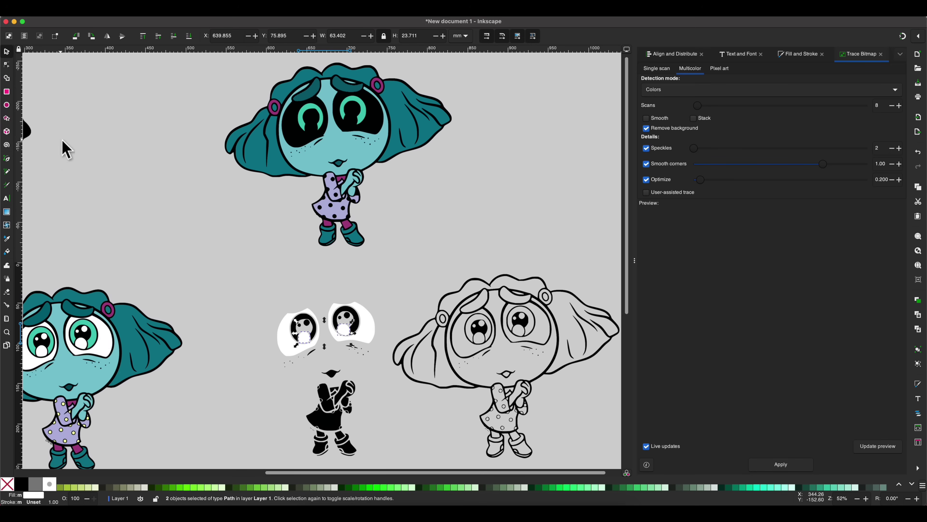
Step: Fill the four small round highlights in both irises with white sampled by the Color Picker
shift+click(304, 328)
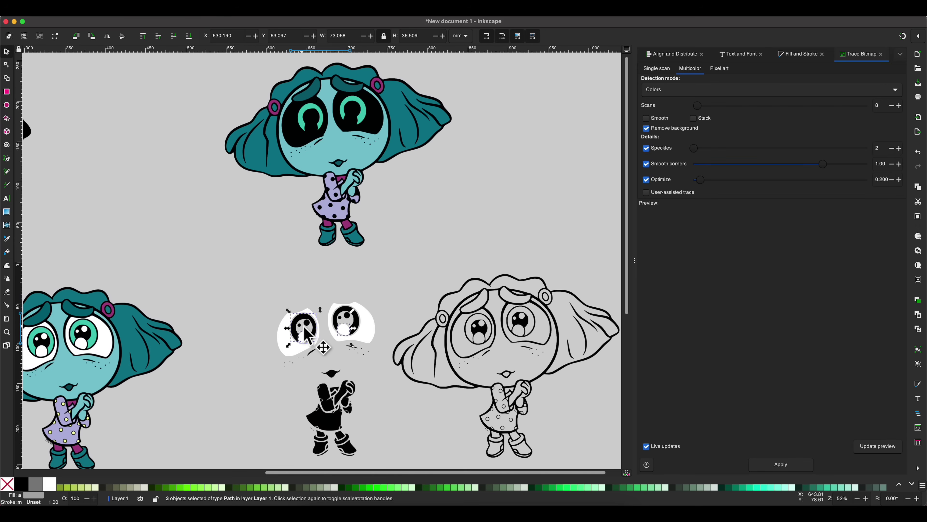
scroll(326, 315, up, 4)
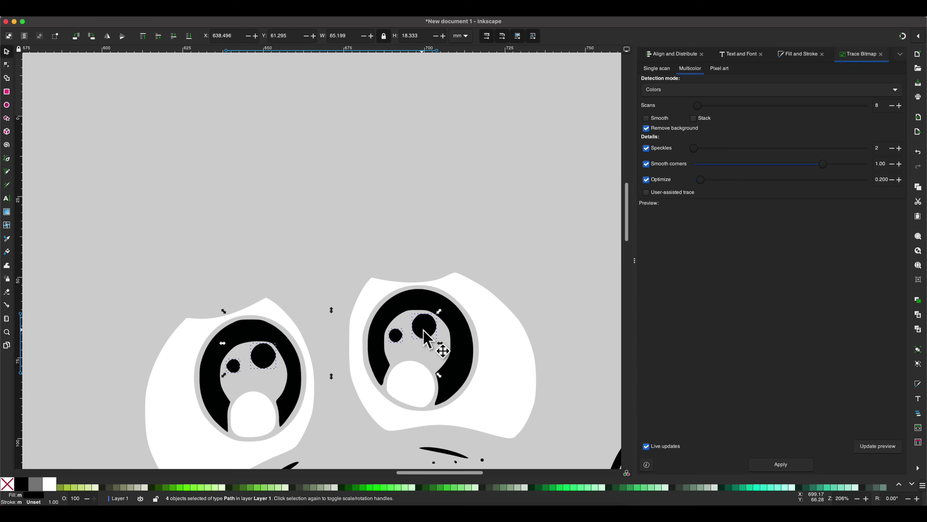
click(7, 239)
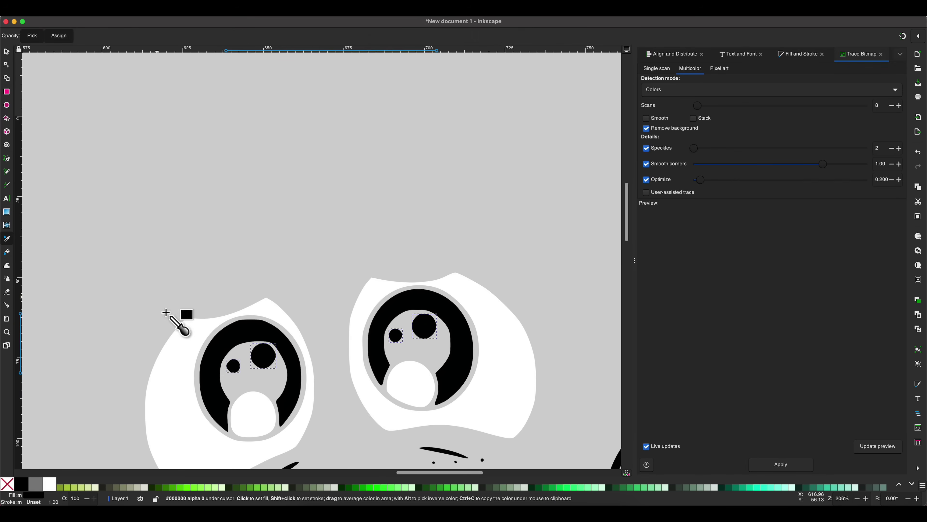
click(161, 380)
key(minus)
key(minus)
key(minus)
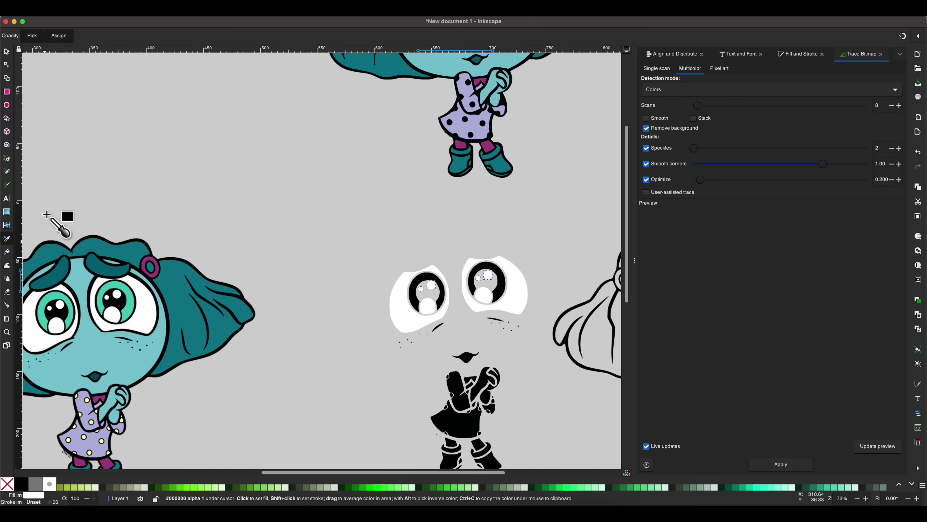
Step: Fill both black iris rings with the green sampled from the reference character's iris using the Color Picker
click(6, 52)
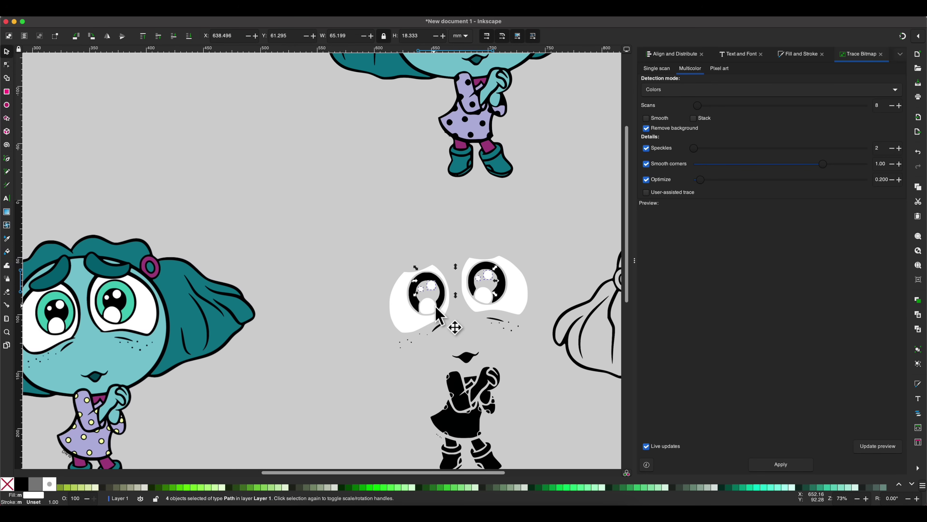
click(425, 309)
shift+click(503, 295)
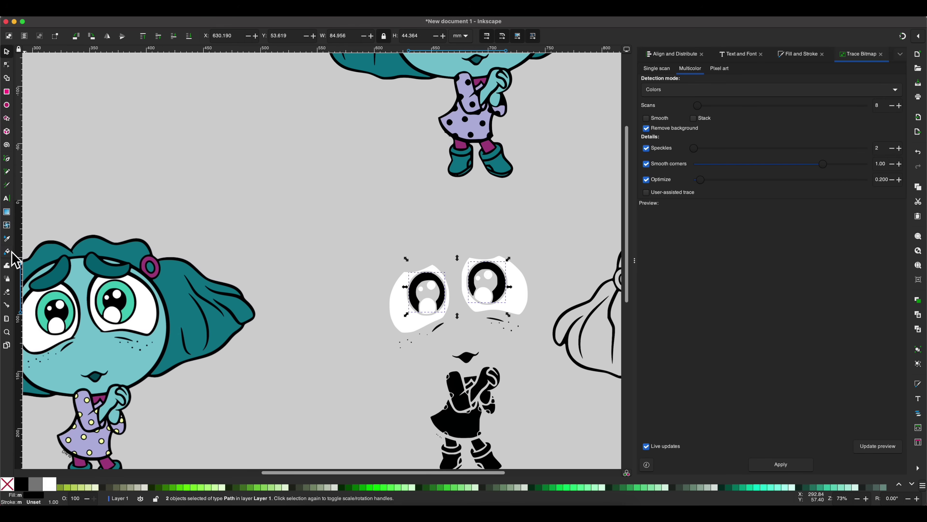
click(7, 239)
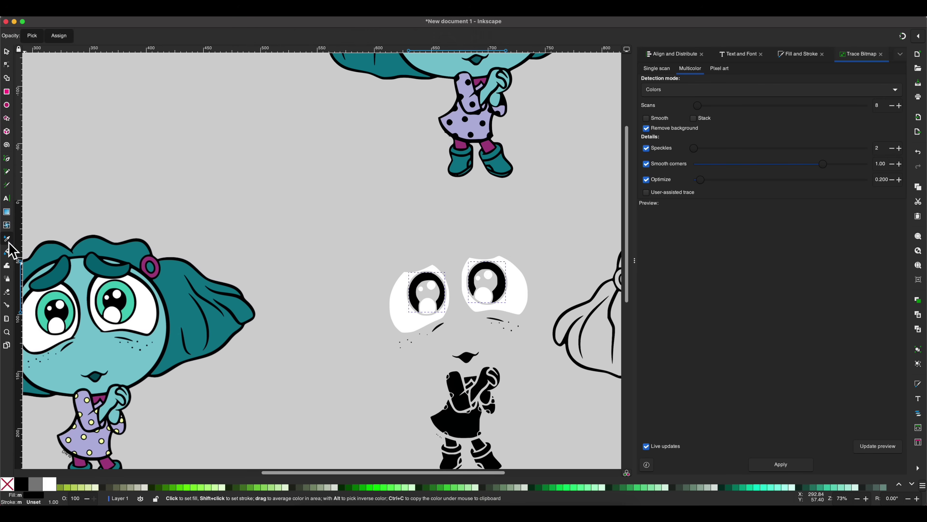
click(129, 308)
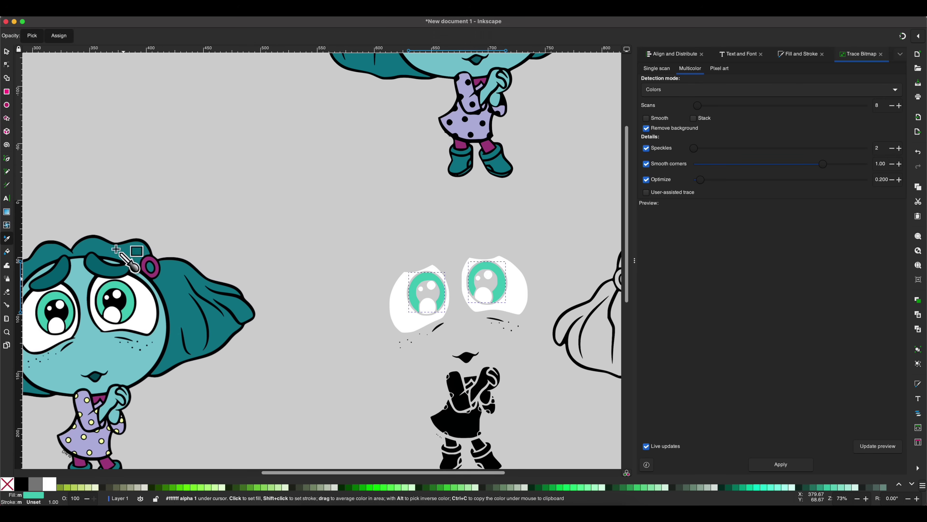
click(7, 52)
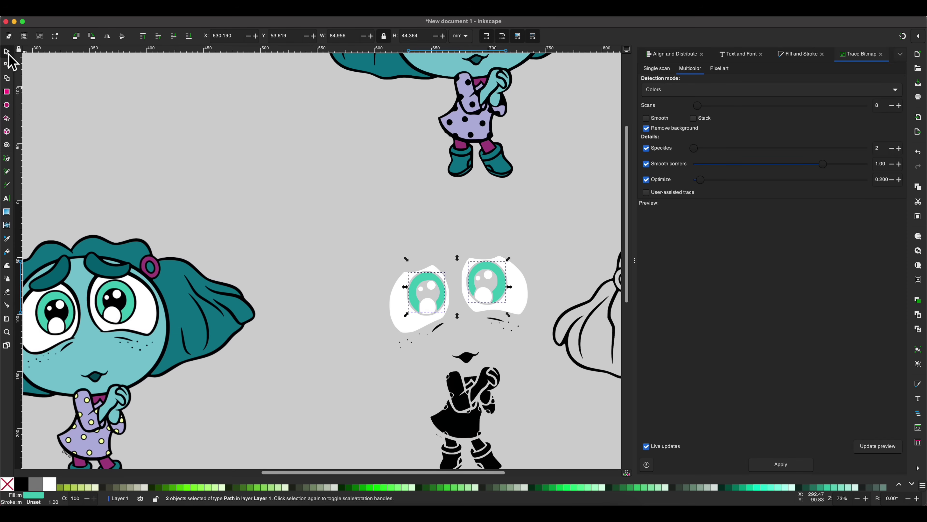
Step: Delete the black freckles, under-eye creases and mouth beneath the extracted eyes
scroll(126, 152, right, 5)
click(173, 244)
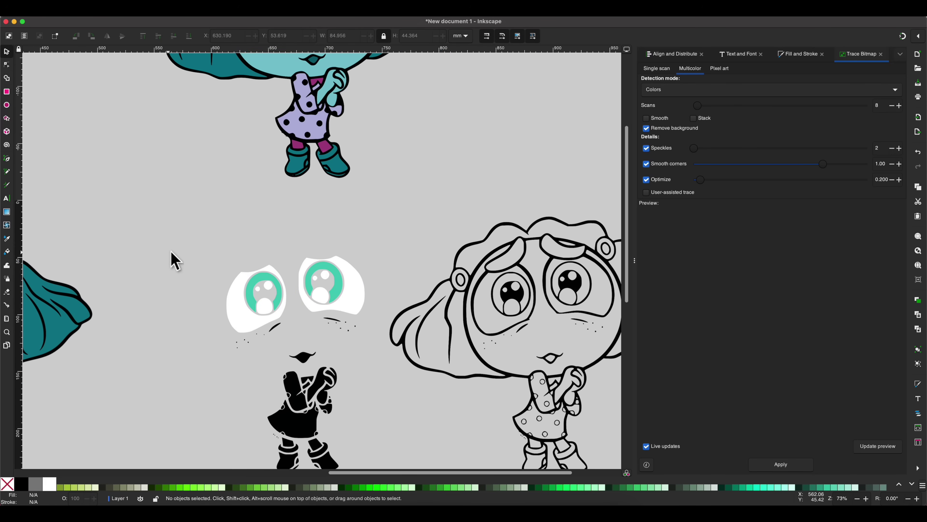
drag(182, 252, 227, 252)
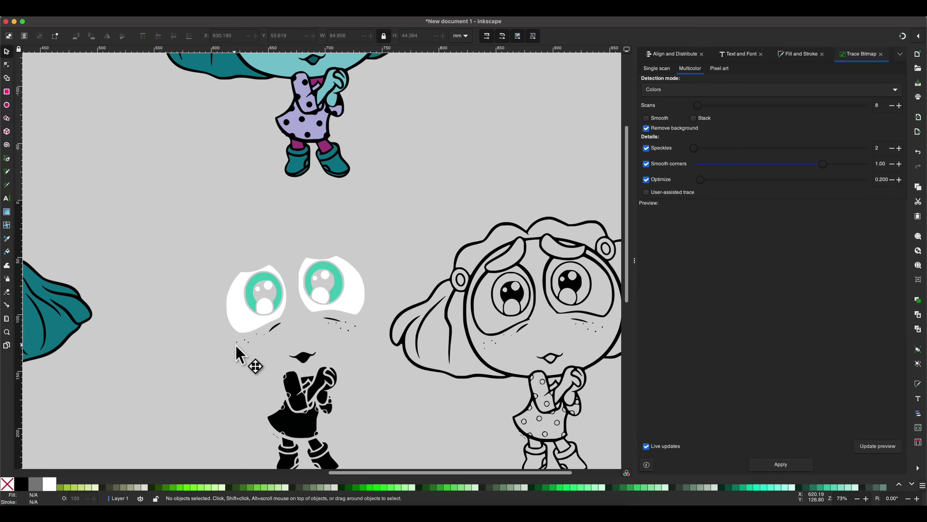
scroll(384, 358, up, 5)
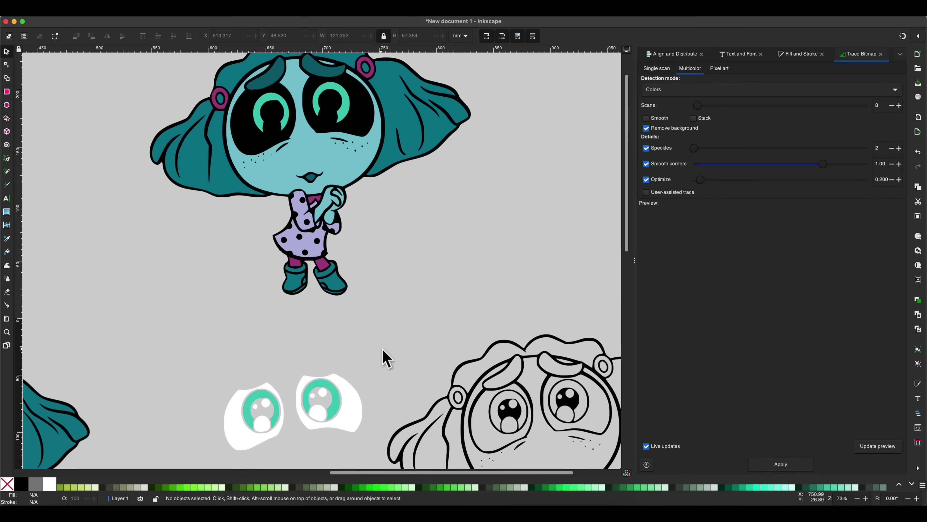
Step: Delete the old green iris layer from the black eyes of the assembled figure
click(292, 129)
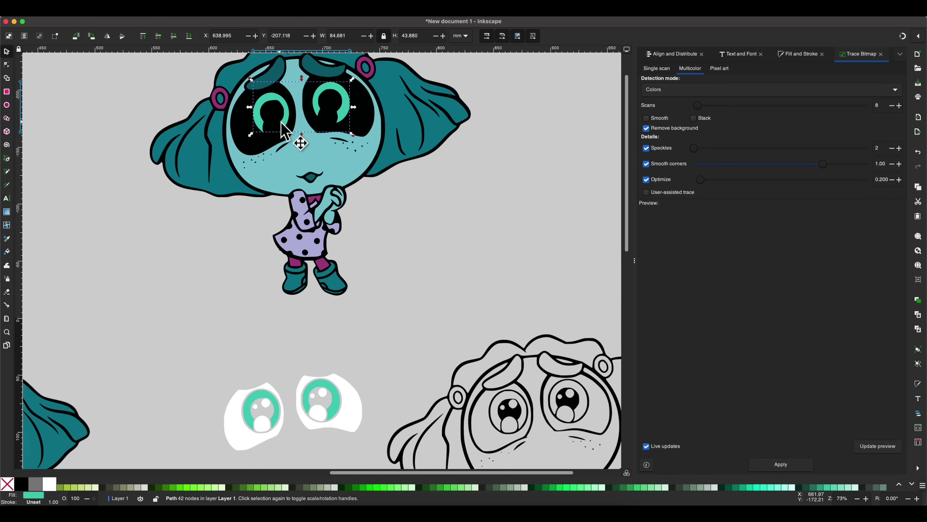
drag(281, 122, 279, 126)
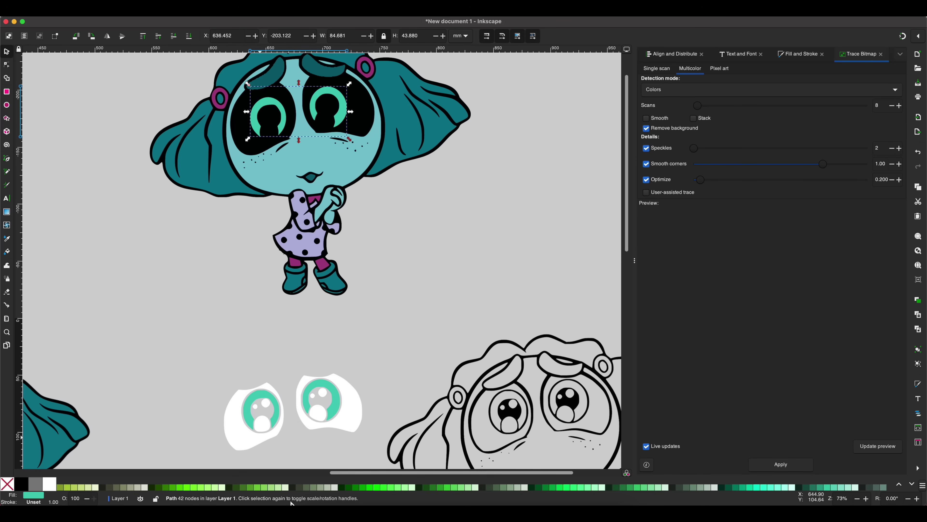
key(Delete)
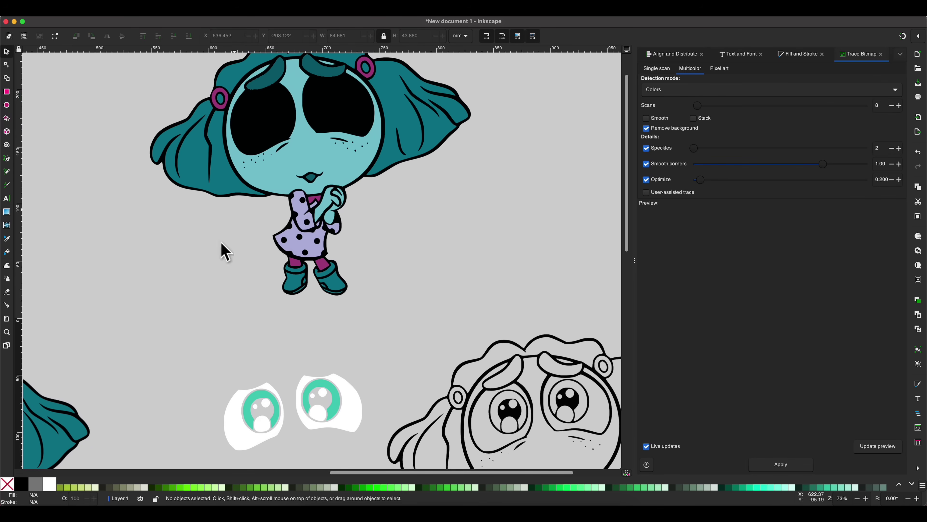
Step: Move all the recolored eye pieces together onto the black eye areas of the assembled figure
drag(194, 342, 381, 477)
drag(322, 410, 340, 352)
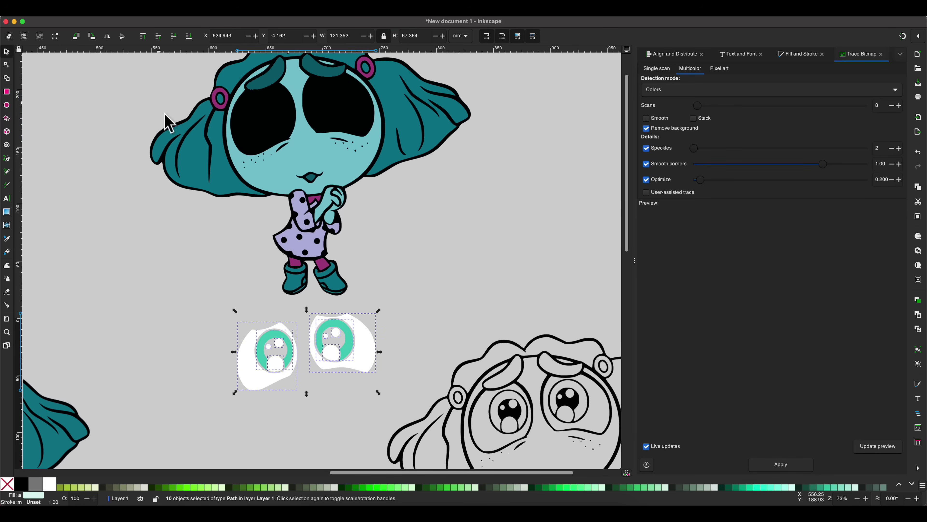
drag(265, 364, 261, 126)
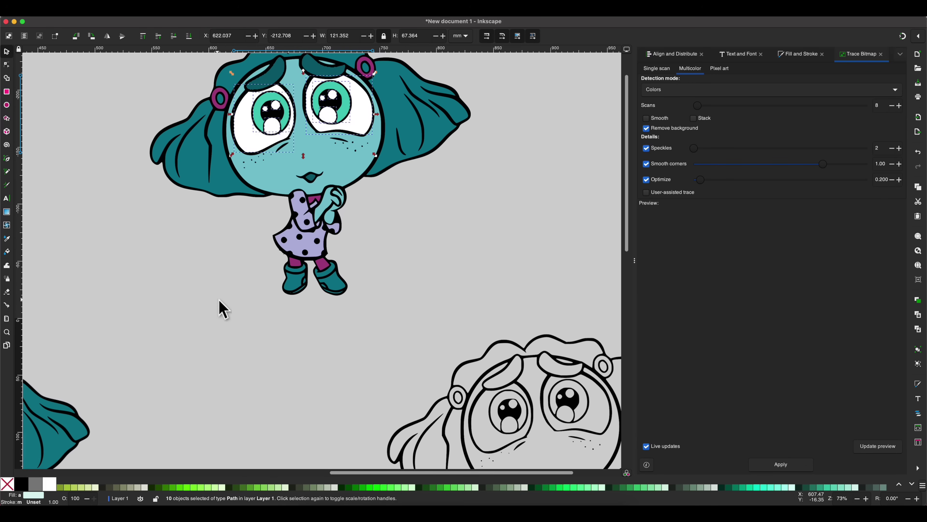
Step: Move the colored reference character image up beside the assembled figure
key(minus)
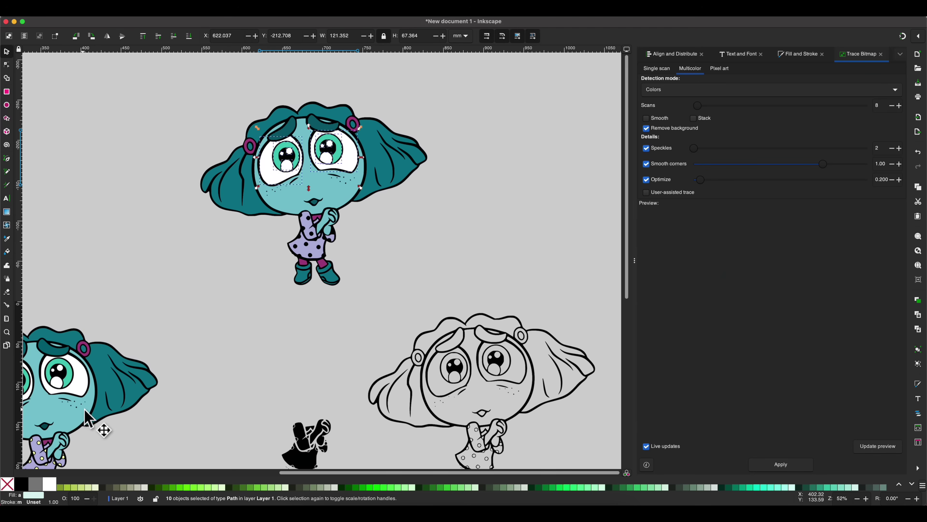
mouse_move(104, 428)
mouse_down()
mouse_move(104, 215)
mouse_move(113, 220)
mouse_up()
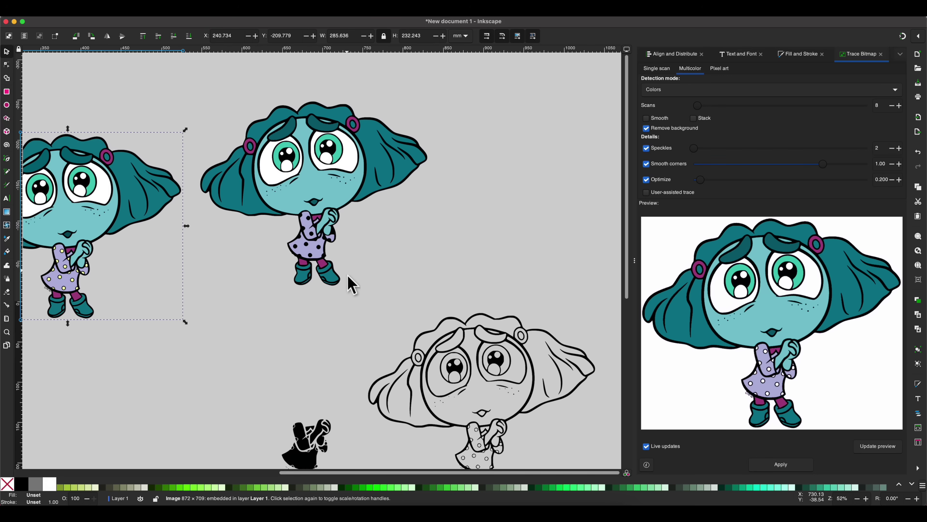
Step: Delete the skirt and sleeve shapes surrounding the dots in the separate black body trace
scroll(316, 382, down, 3)
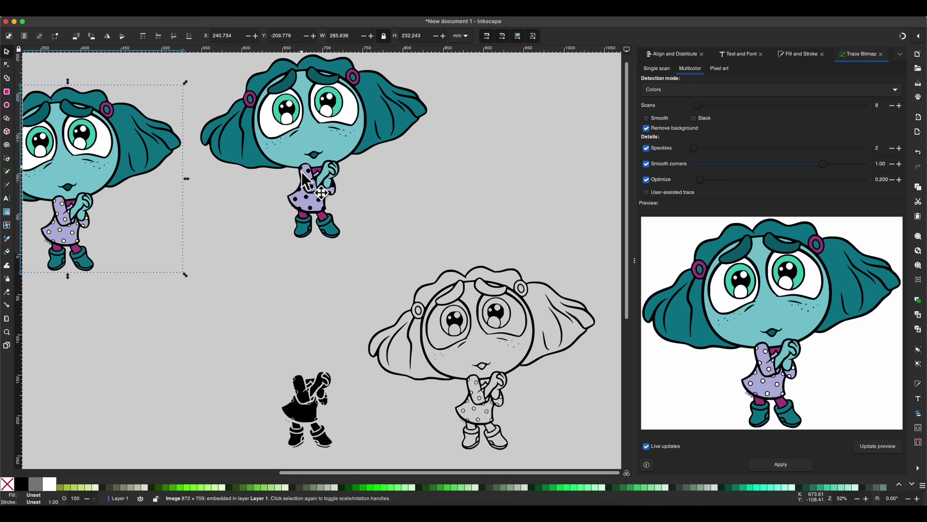
drag(260, 350, 356, 467)
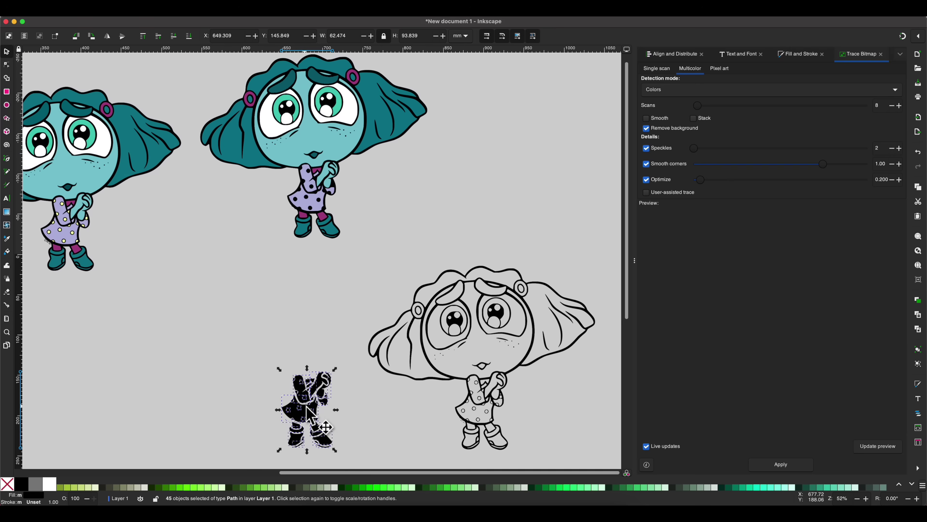
scroll(301, 402, down, 5)
scroll(305, 411, up, 5)
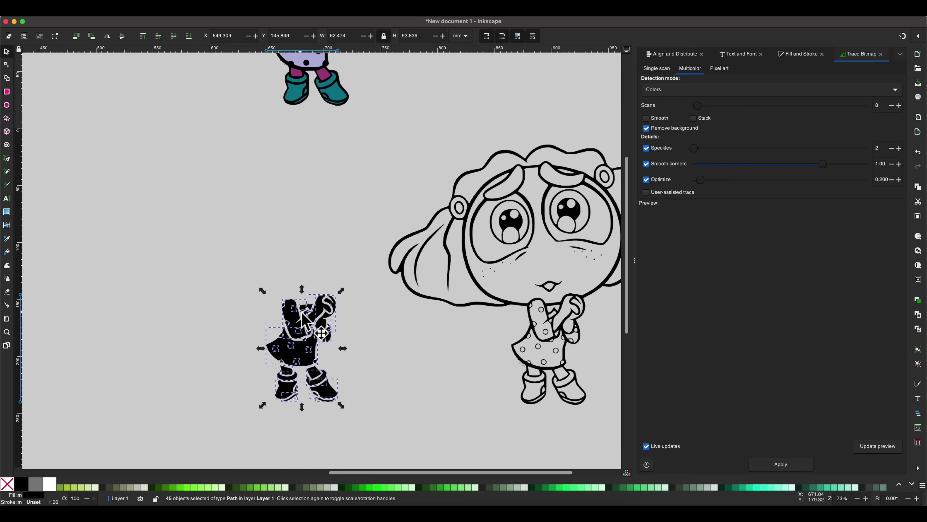
click(87, 328)
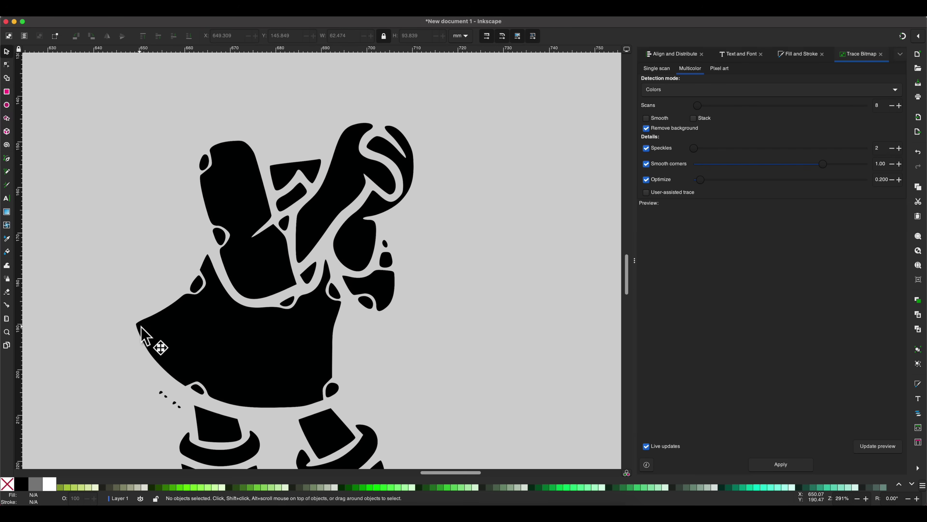
click(141, 328)
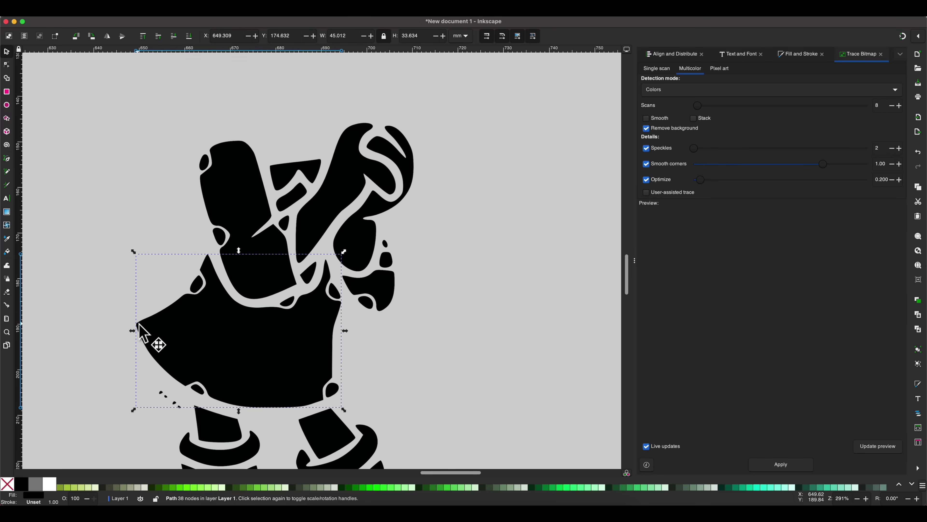
key(Delete)
click(225, 199)
key(Delete)
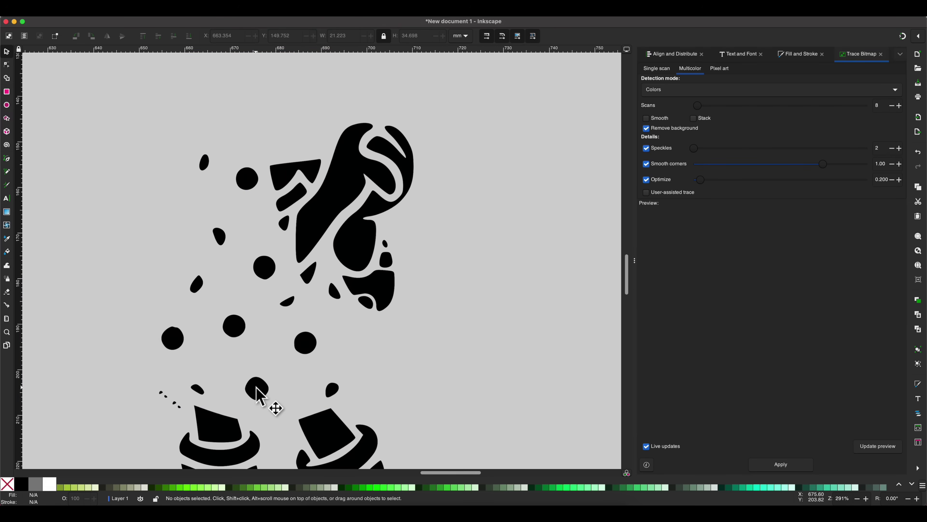
Step: Delete the legs, boots and stray specks below the dots in the black body trace
scroll(257, 394, down, 5)
scroll(447, 435, down, 4)
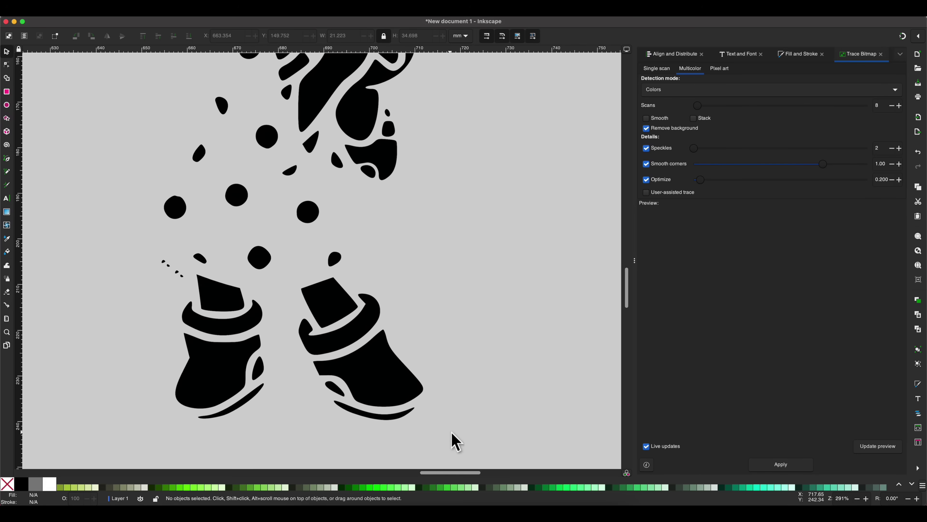
drag(451, 432, 183, 285)
key(Delete)
key(Delete)
scroll(255, 329, up, 7)
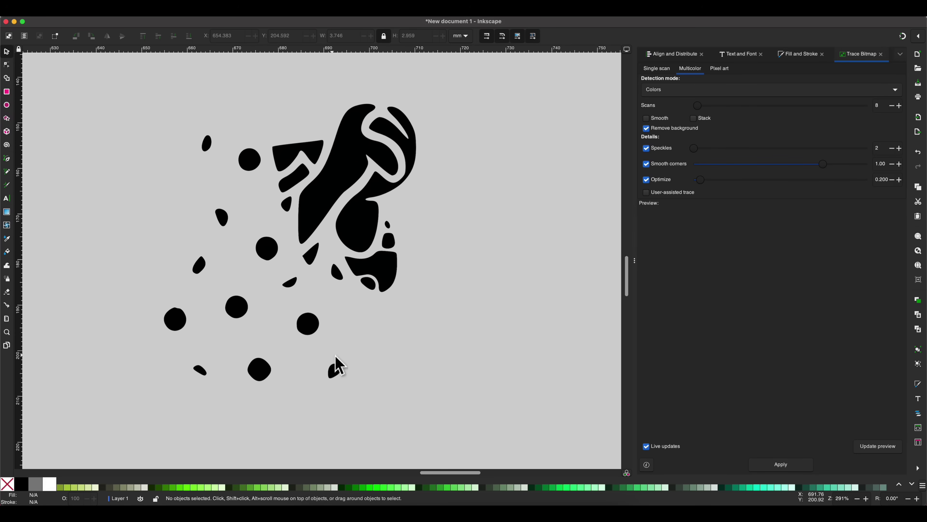
Step: Delete the collar, arm, hand and remaining sleeve shapes so that only the dress dots remain
drag(455, 295, 274, 77)
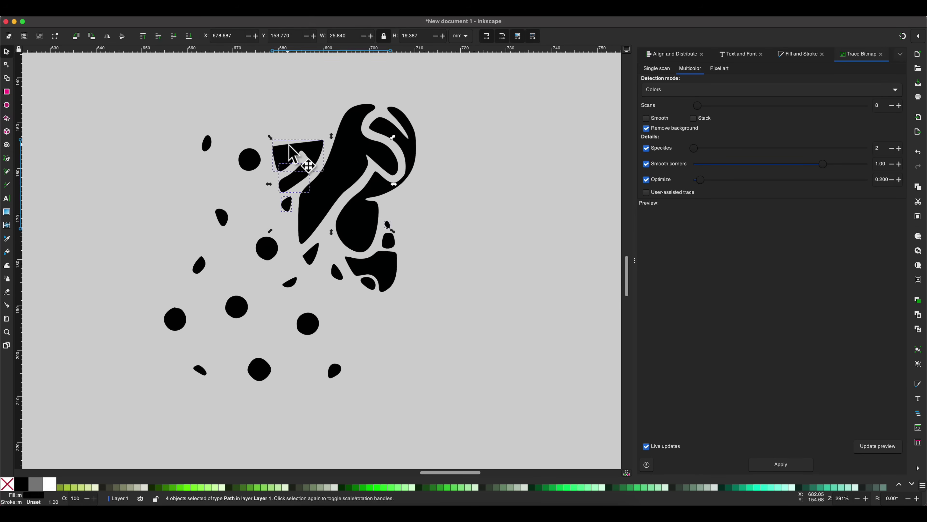
key(Delete)
click(335, 148)
key(Delete)
click(352, 281)
key(Delete)
click(365, 288)
key(Delete)
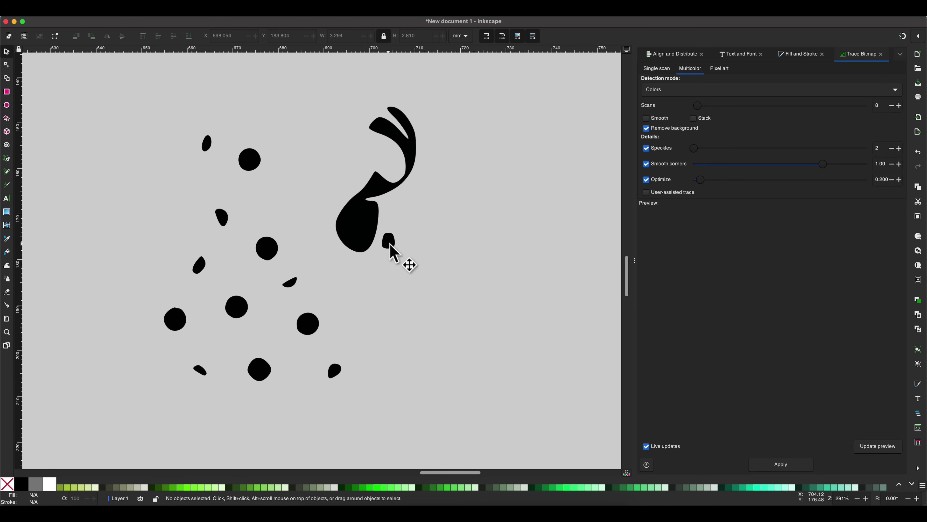
click(393, 252)
key(Delete)
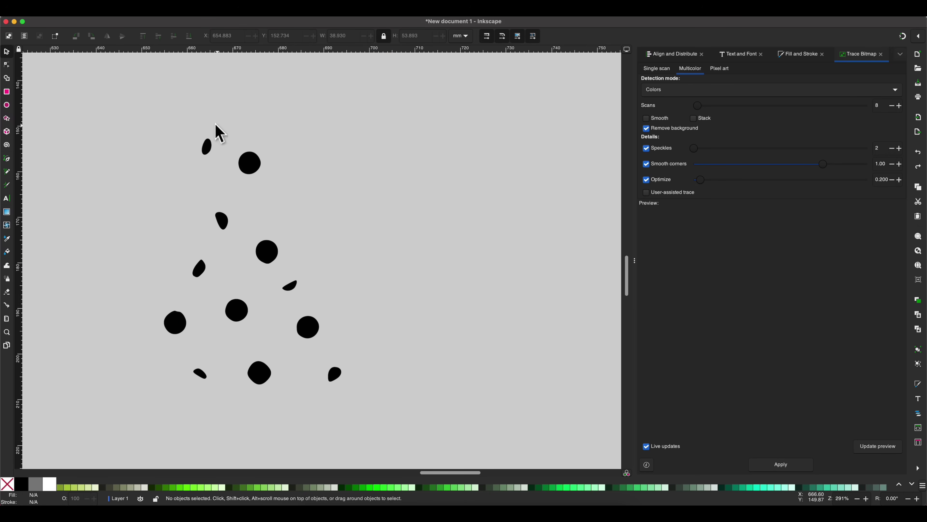
Step: Fill all the dress dots with pale yellow and combine them into one path
drag(141, 96, 407, 490)
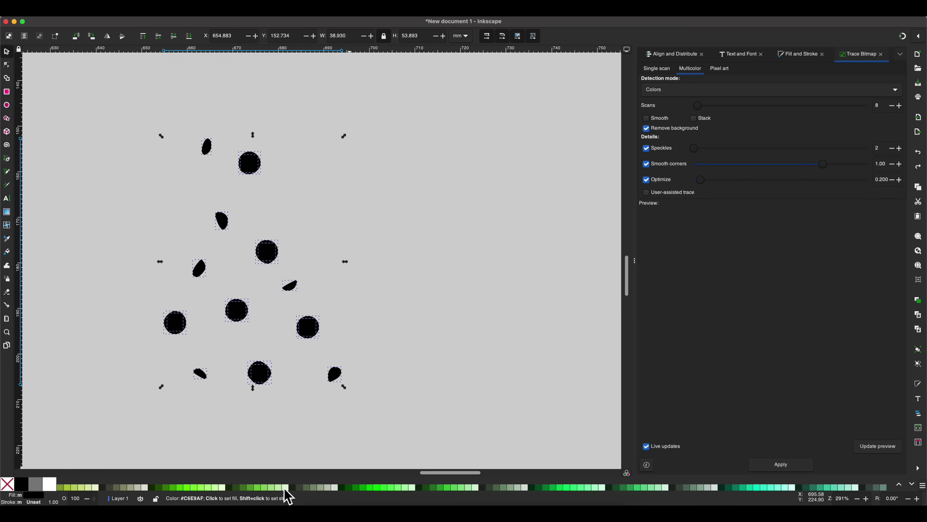
scroll(297, 487, down, 5)
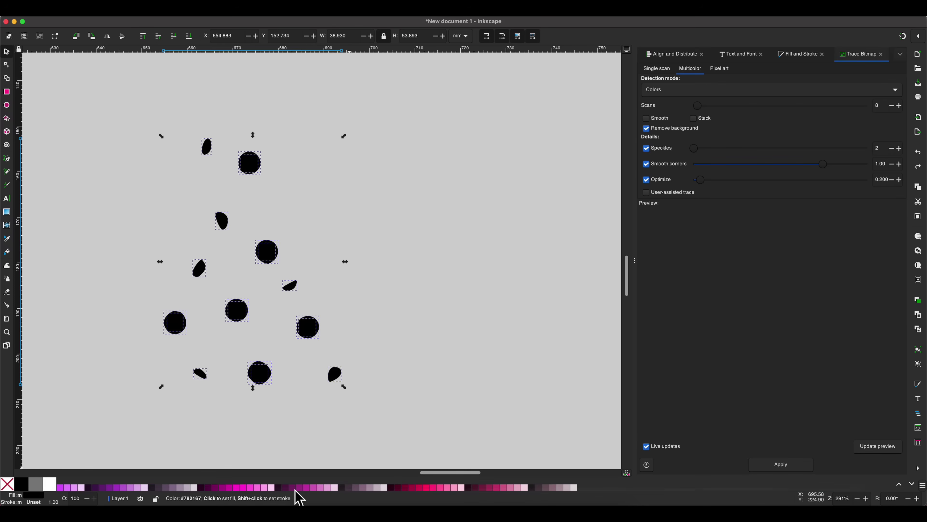
scroll(296, 488, up, 5)
click(296, 488)
key(alt)
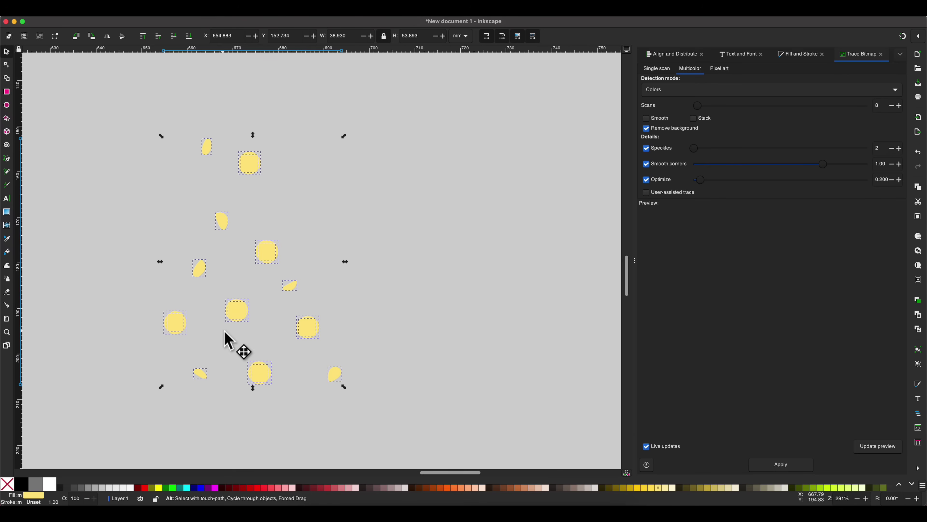
key(ctrl+k)
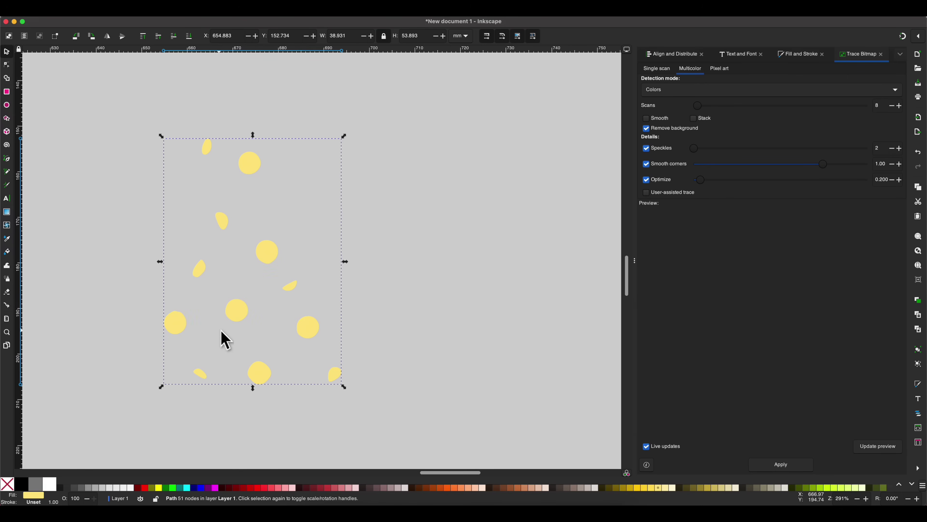
Step: Place the yellow dots over the dress of the assembled figure, scaled to about 38.3 mm wide
key(minus)
key(minus)
key(minus)
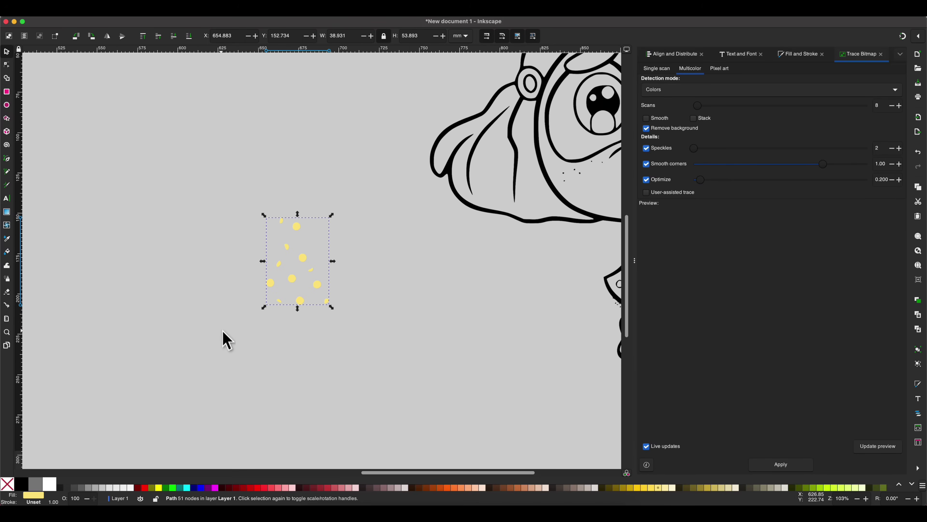
key(minus)
key(minus)
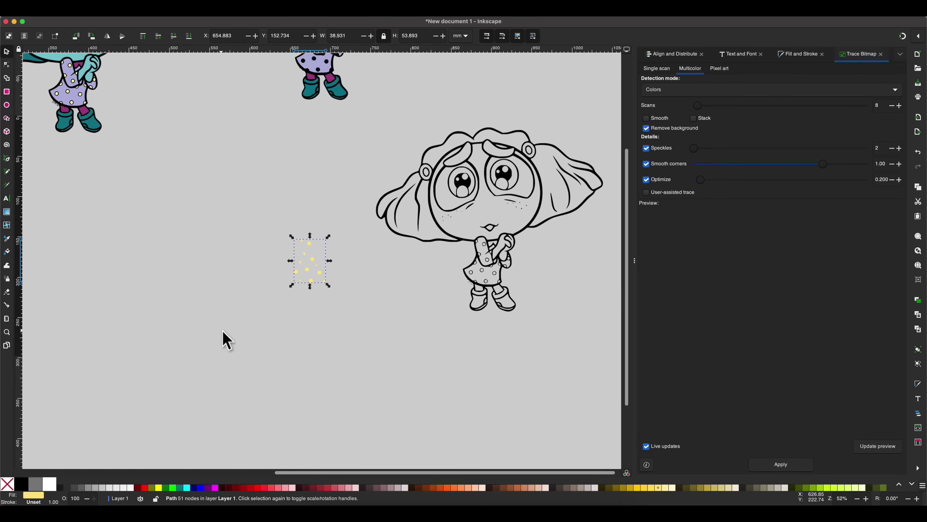
scroll(225, 339, up, 5)
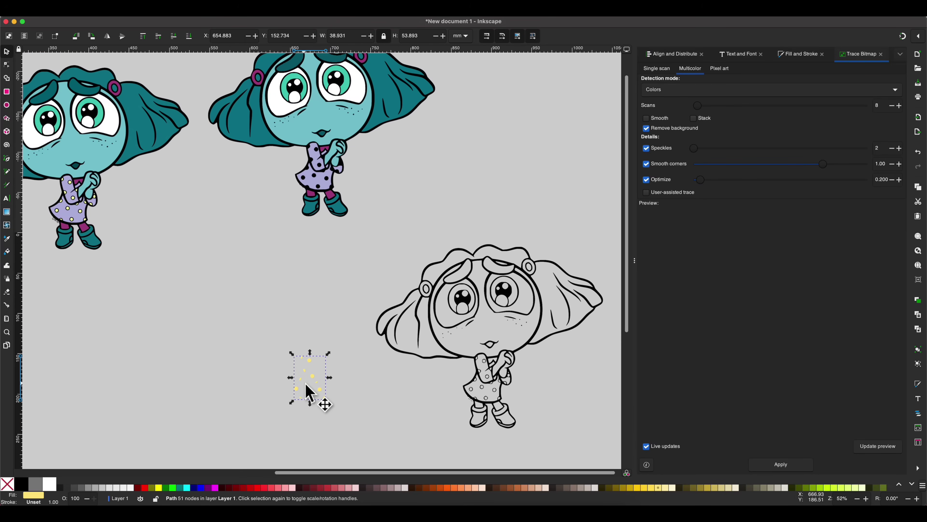
drag(308, 387, 318, 179)
scroll(317, 179, up, 3)
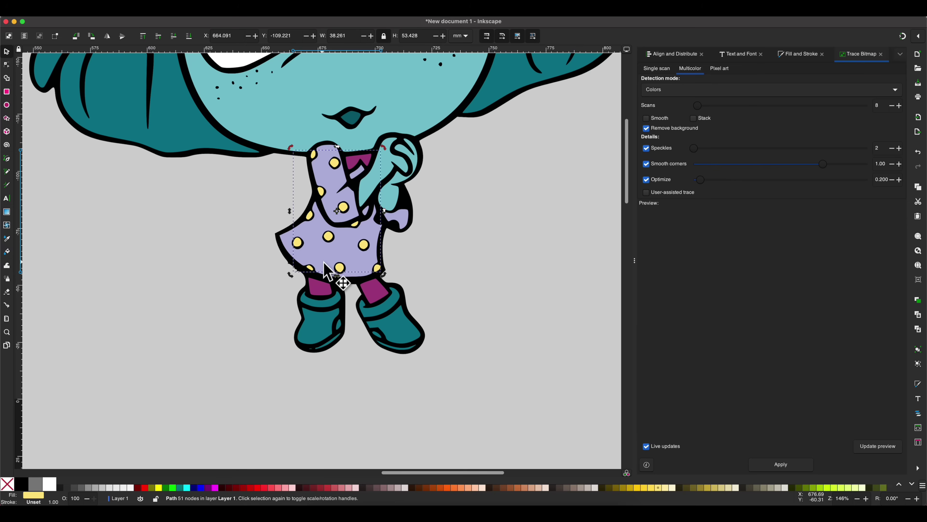
scroll(329, 272, down, 5)
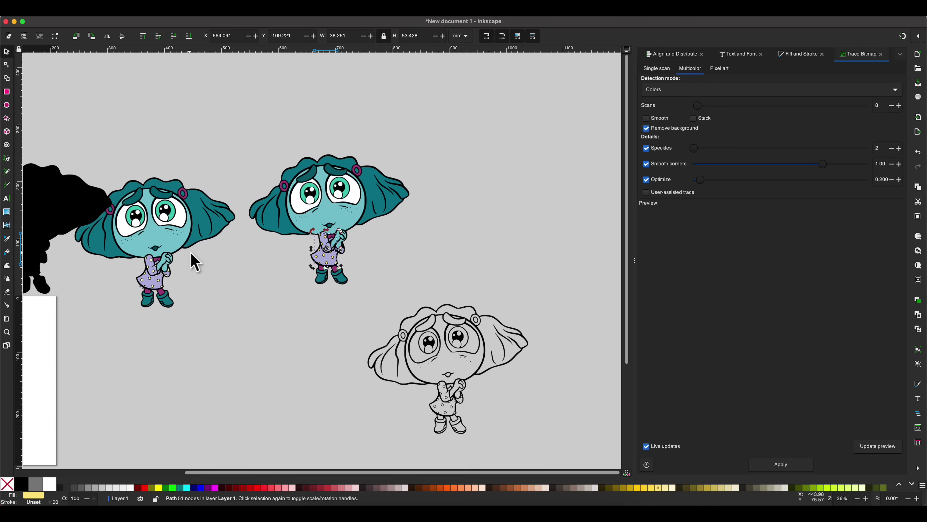
Step: Delete the leftover line-art copy, the reference image and the spare black silhouette beside the assembled figure
drag(142, 249, 184, 165)
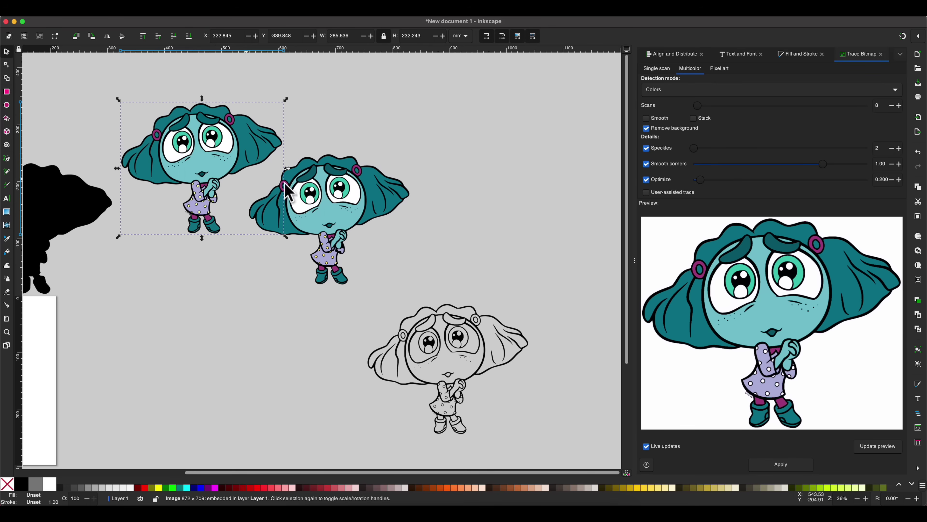
drag(438, 409, 496, 254)
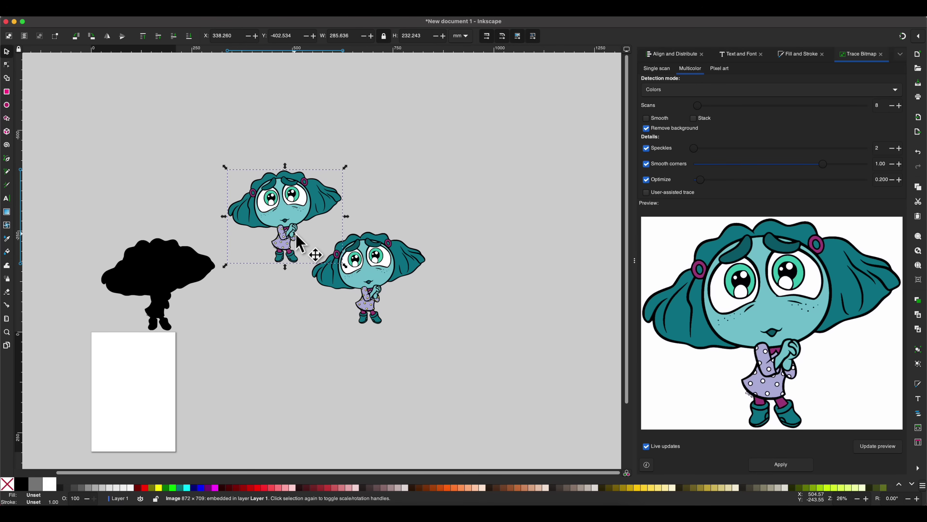
key(Delete)
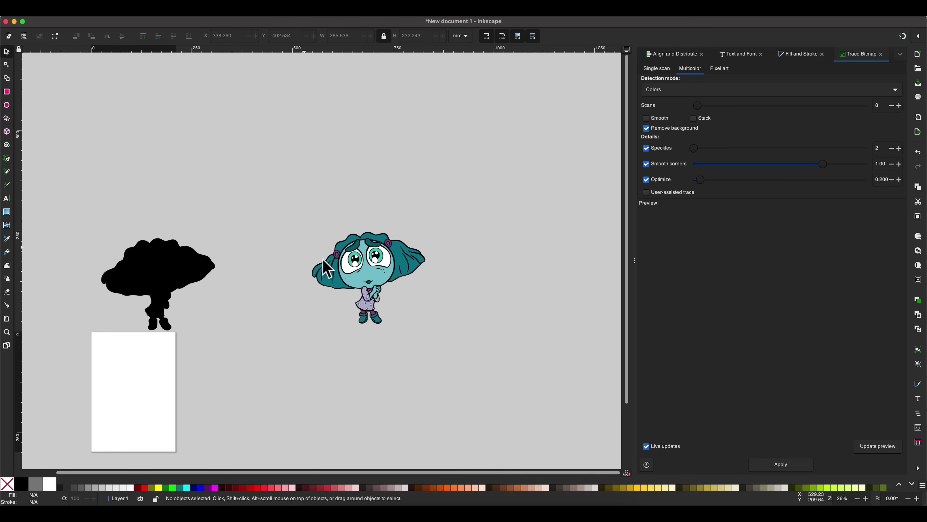
drag(146, 288, 171, 270)
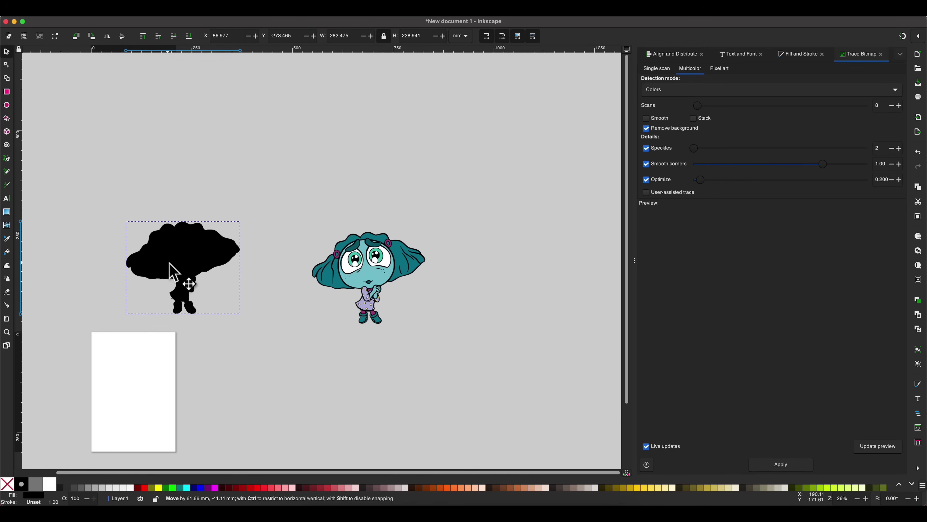
key(Delete)
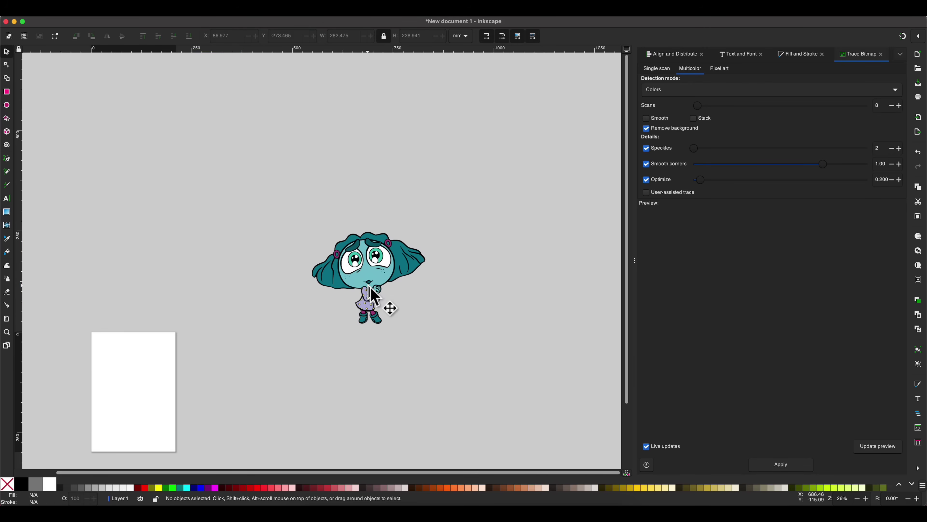
Step: Pull the assembled figure apart into its hair, skin, silhouette, brow, dot, dress and eye layers across the canvas
drag(374, 291, 352, 284)
click(223, 387)
drag(161, 269, 341, 204)
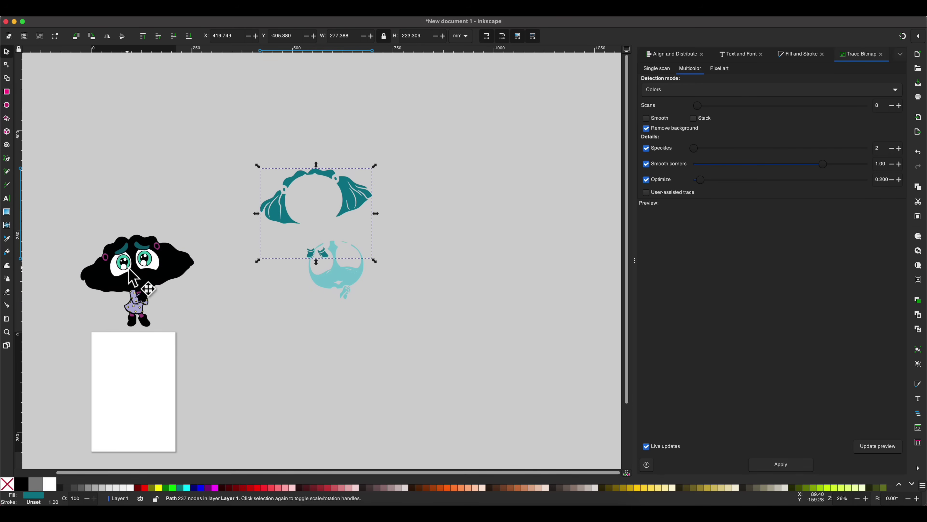
drag(127, 277, 242, 211)
drag(176, 269, 194, 100)
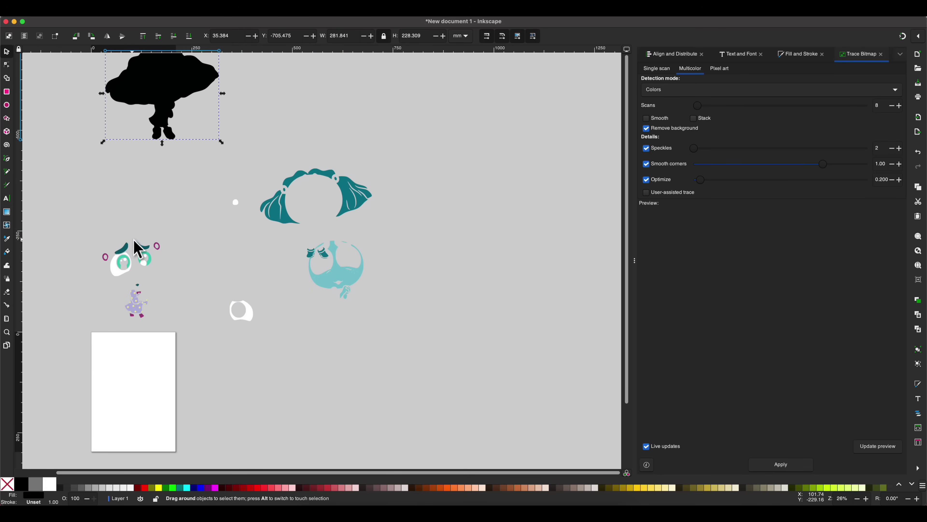
click(252, 213)
drag(147, 245, 283, 277)
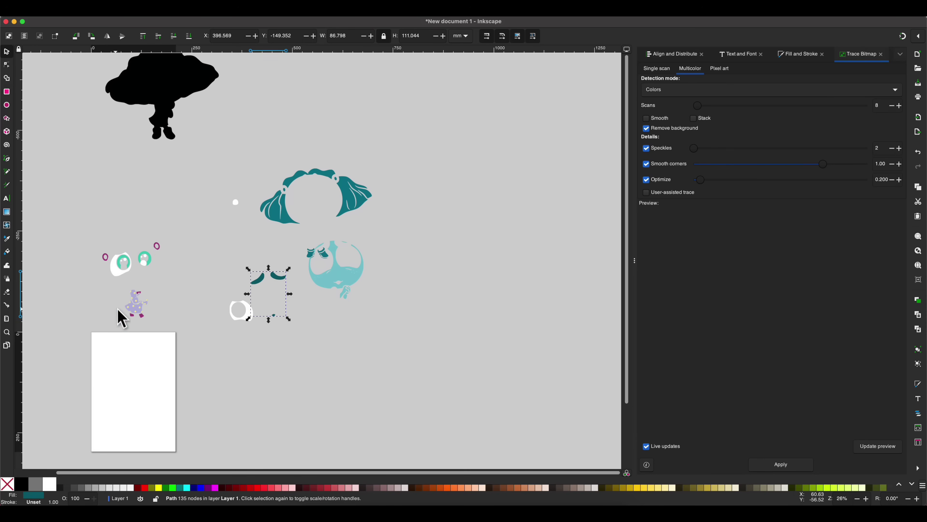
drag(130, 312, 215, 330)
drag(136, 308, 94, 315)
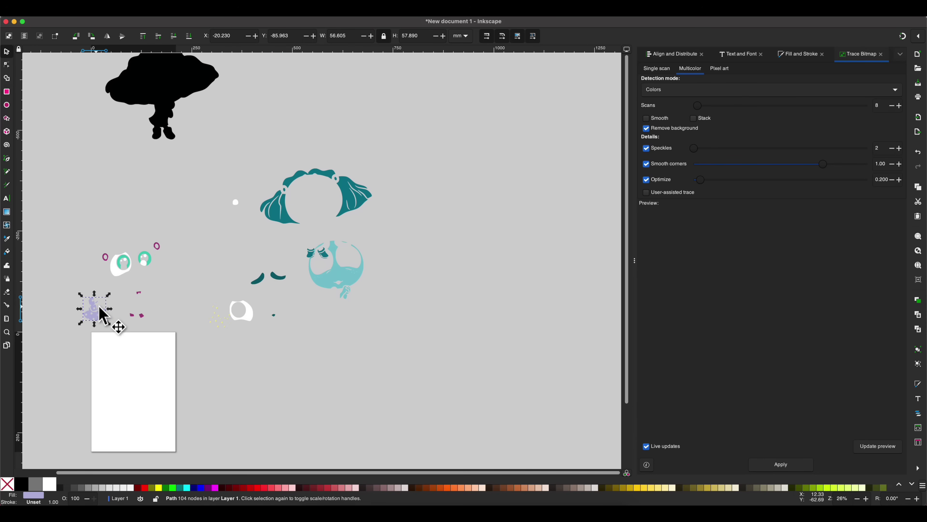
drag(123, 271, 201, 295)
drag(149, 256, 151, 198)
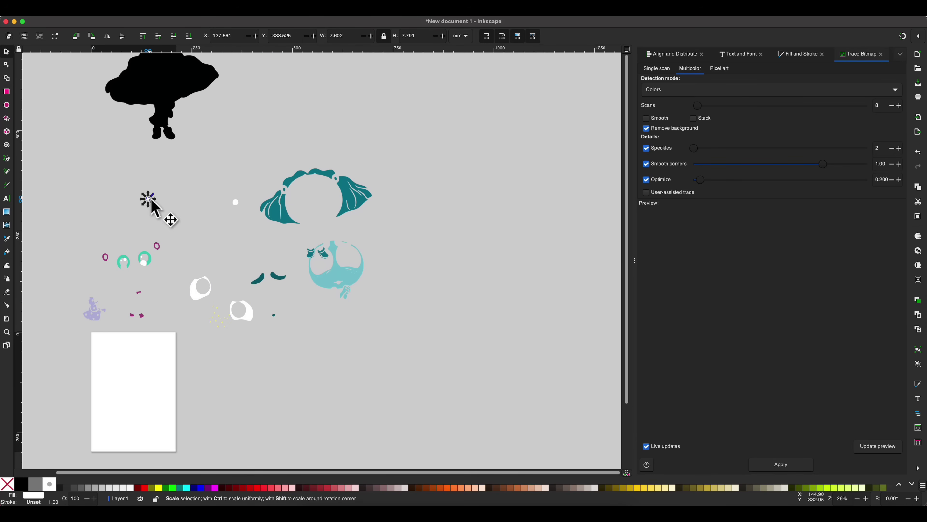
drag(126, 260, 133, 199)
scroll(119, 252, down, 1)
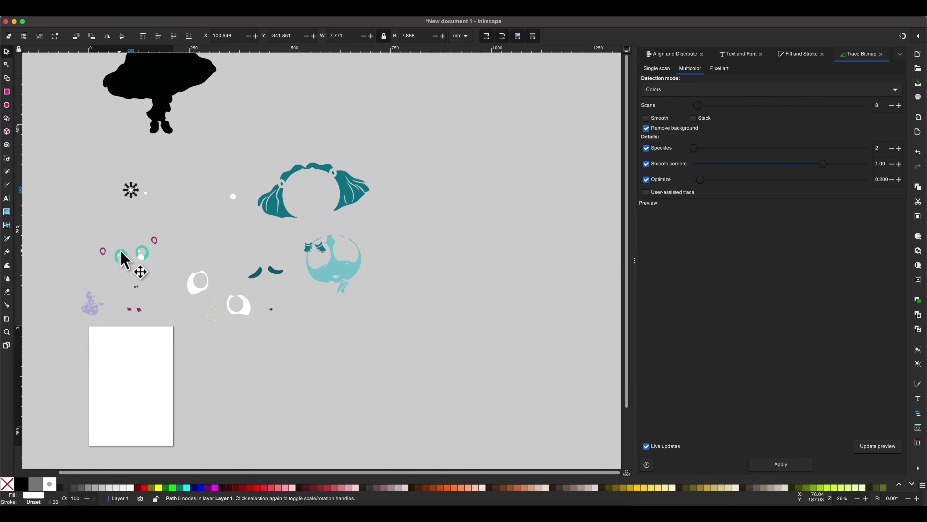
Step: Undo the separation of the figure's layers
key(ctrl+z)
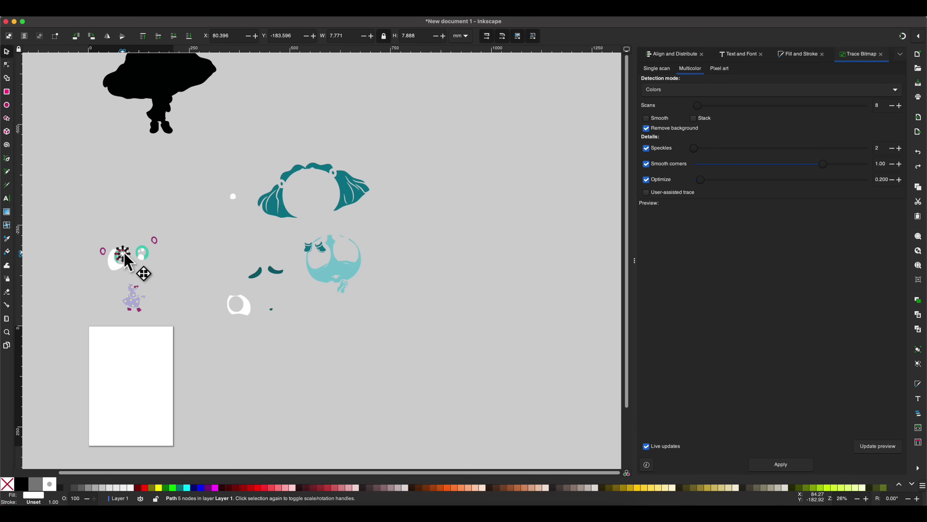
key(ctrl+z)
key(ctrl+z)
key(ctrl+z)
Step: Move all pieces of the assembled figure together onto the document page, aligned near its upper-left corner
drag(124, 259, 224, 365)
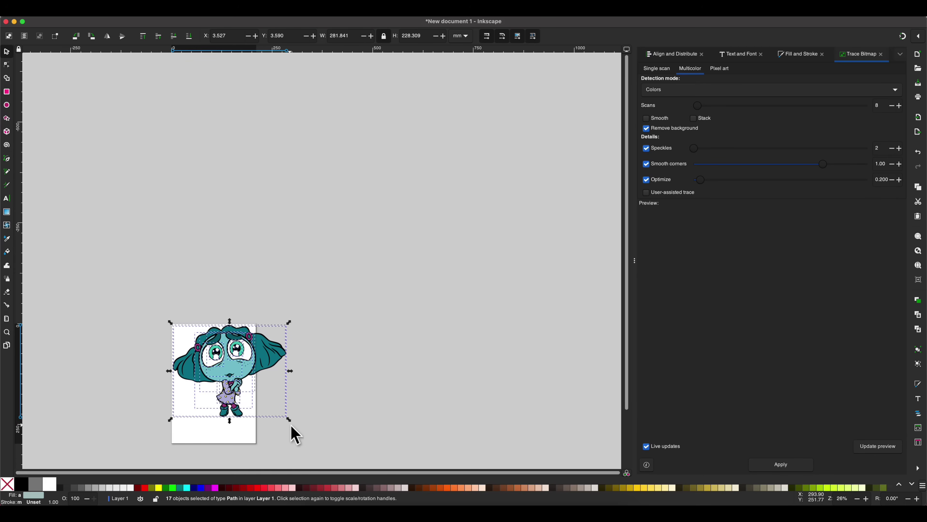
Step: Scale the whole figure to about 179 mm wide, inside the page, and save it as a Plain SVG named "envy inside out character .svg" in tutorial svgs
drag(288, 424, 218, 369)
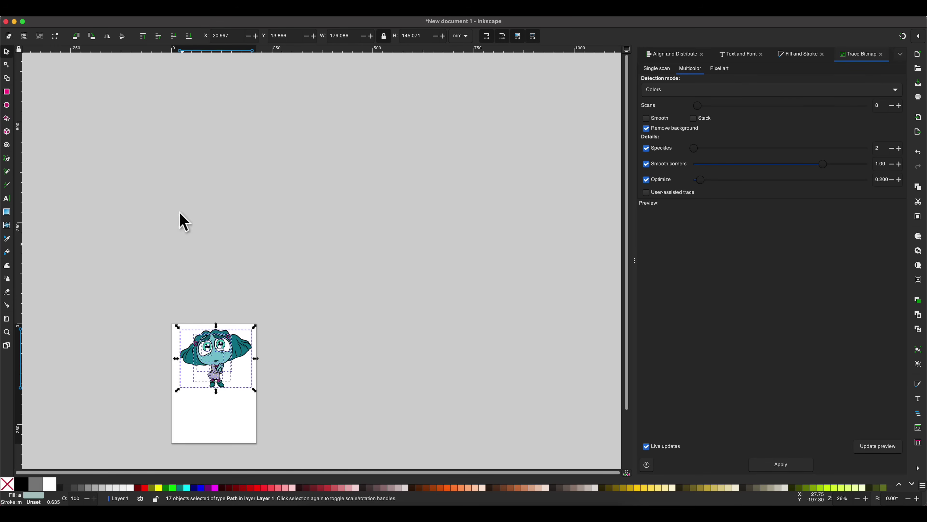
click(65, 19)
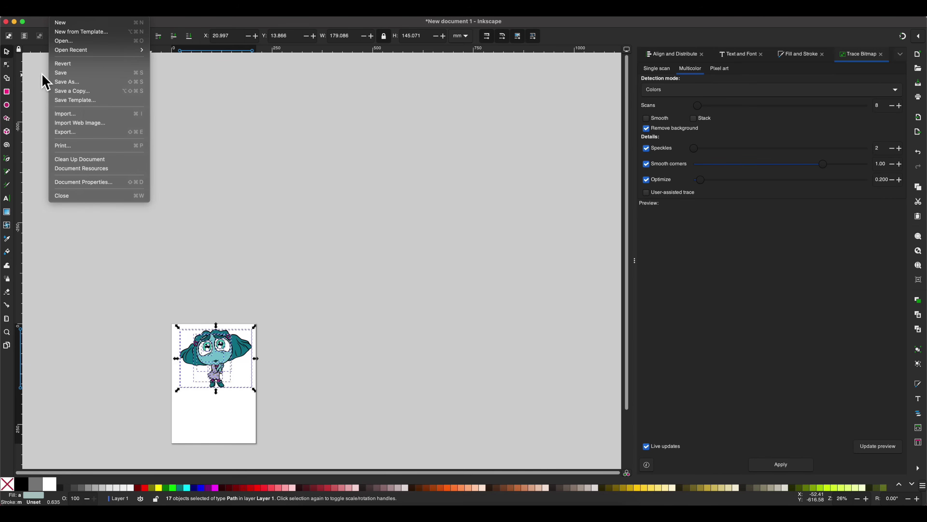
click(90, 84)
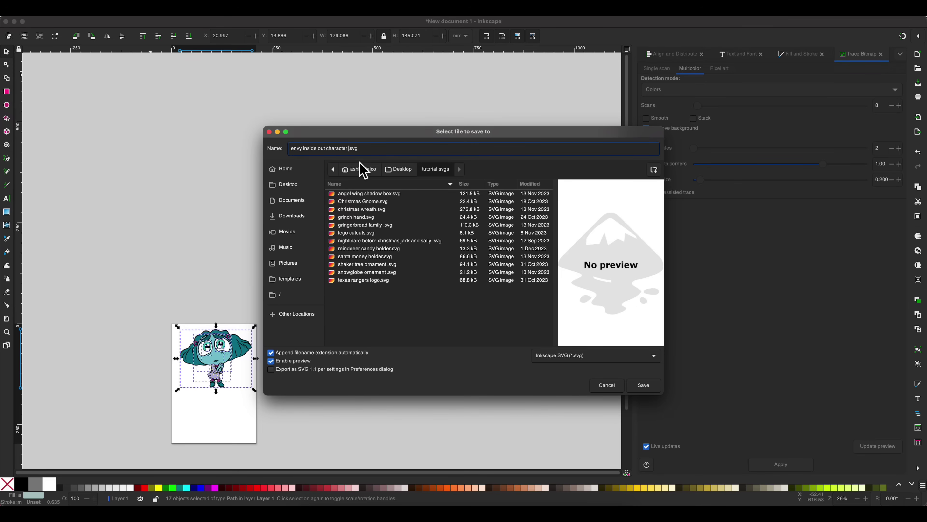
click(547, 357)
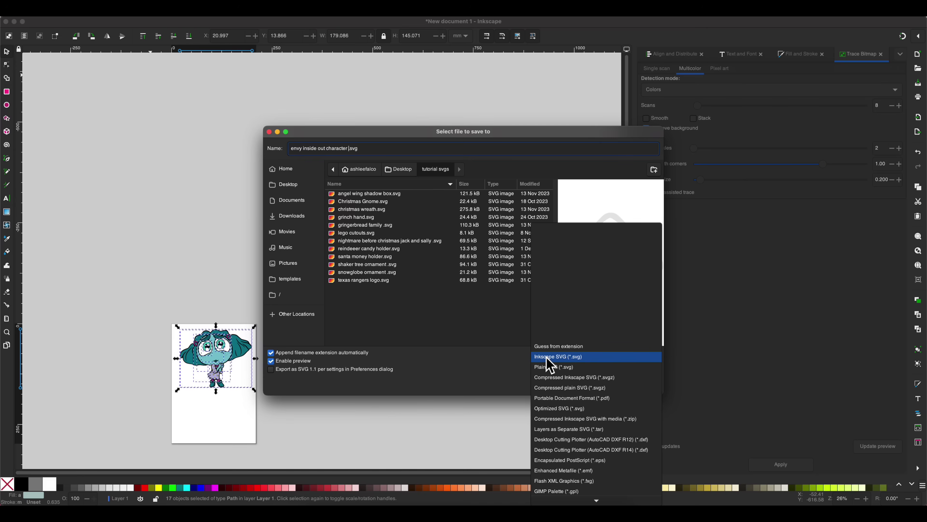
click(554, 367)
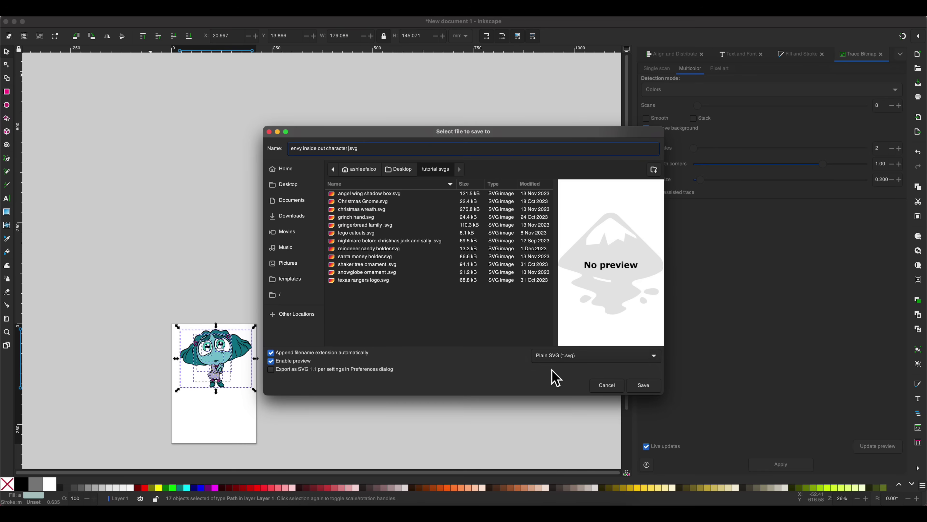
click(651, 389)
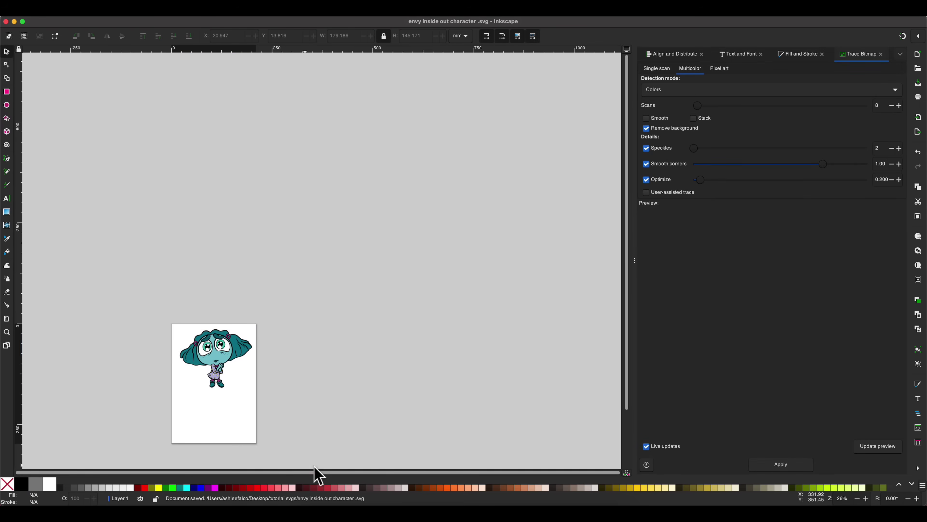
Step: Switch to Cricut Design Space, dismiss the font promotion and start a new blank project
click(441, 508)
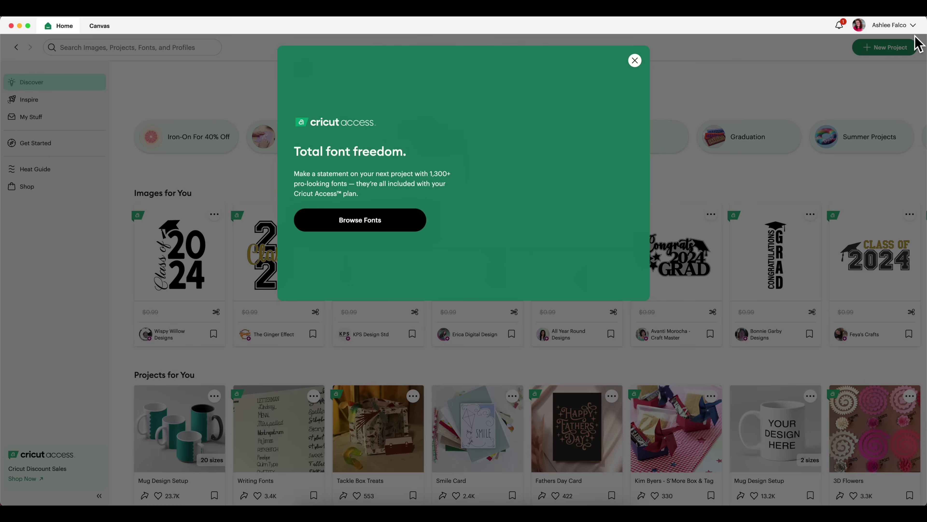
click(635, 60)
click(863, 53)
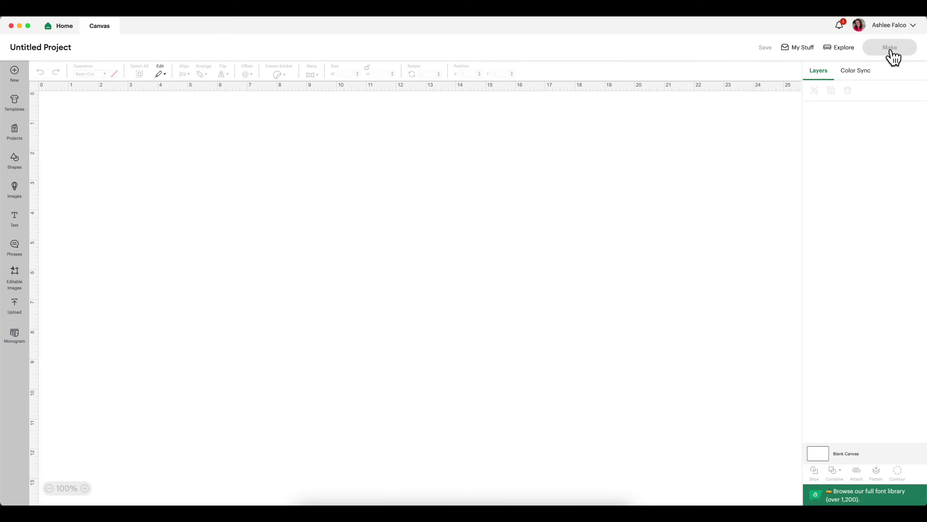
Step: Upload "envy inside out character .svg" from the tutorial svgs folder and add it to the project canvas
click(13, 306)
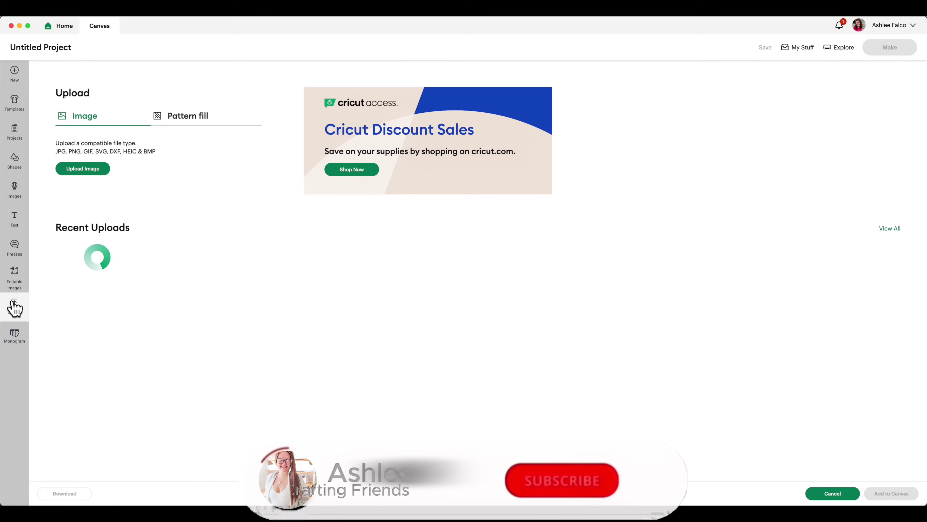
click(77, 170)
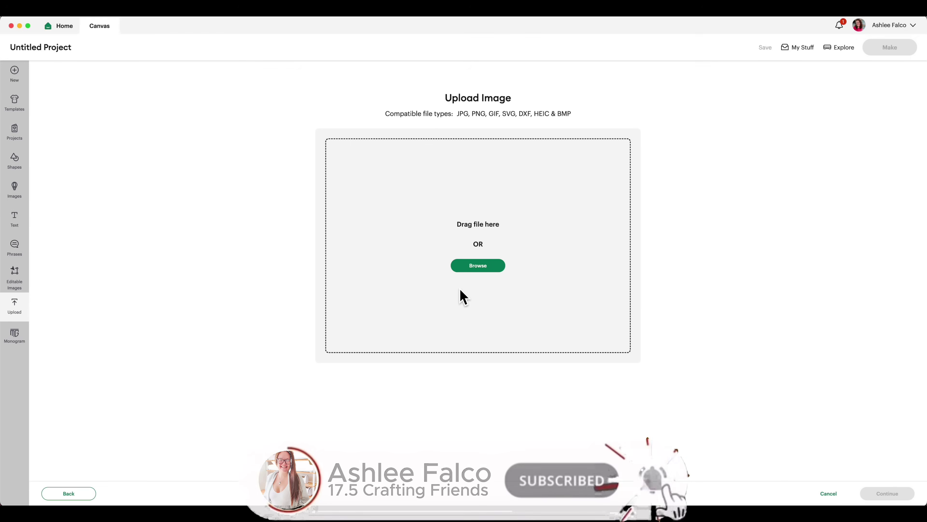
click(470, 269)
click(381, 213)
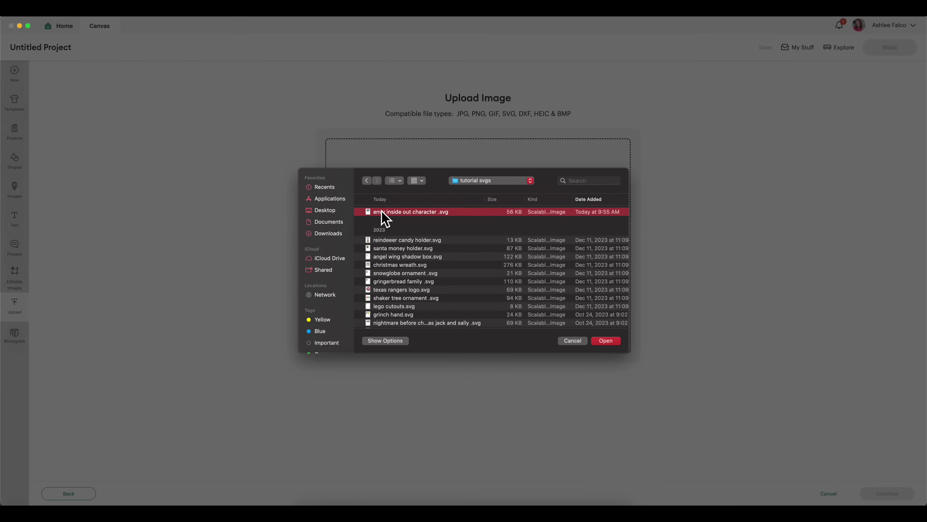
click(617, 343)
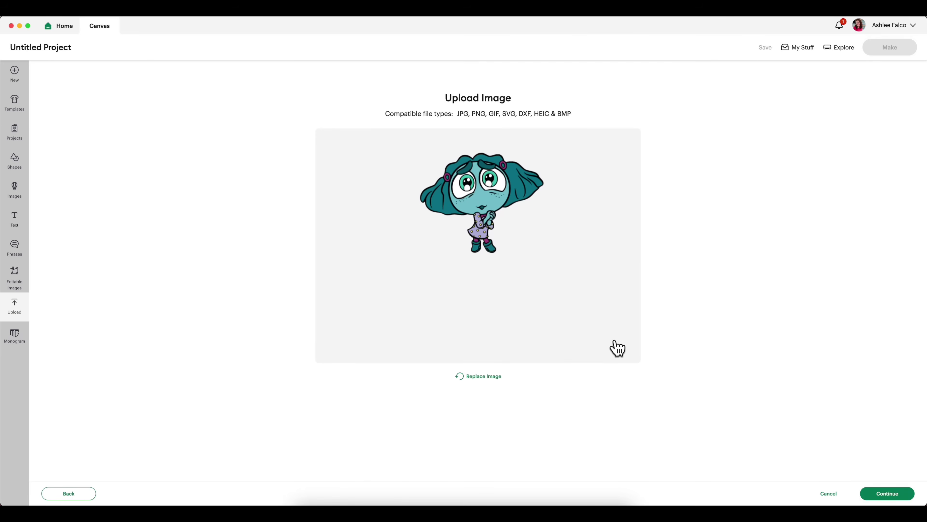
click(875, 496)
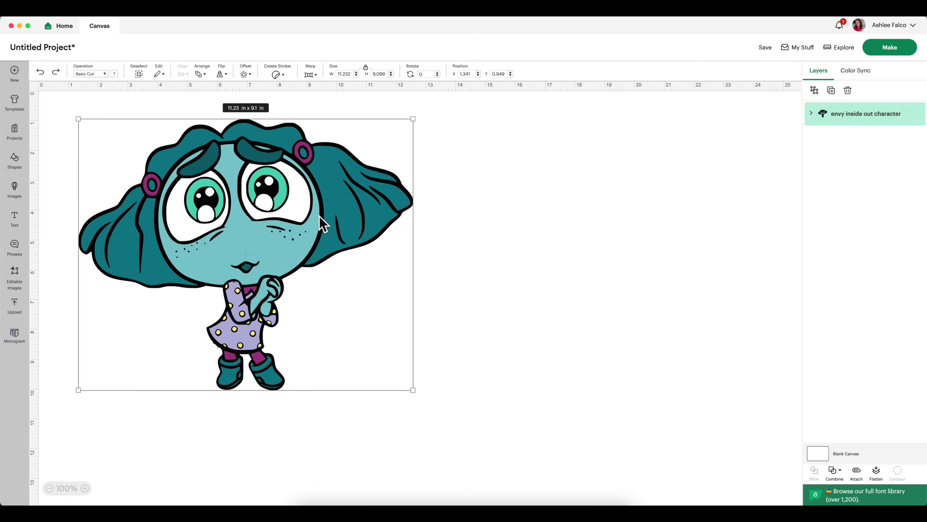
Step: Ungroup the imported Envy figure into separate cut layers and look through the layer list
right_click(301, 221)
click(308, 215)
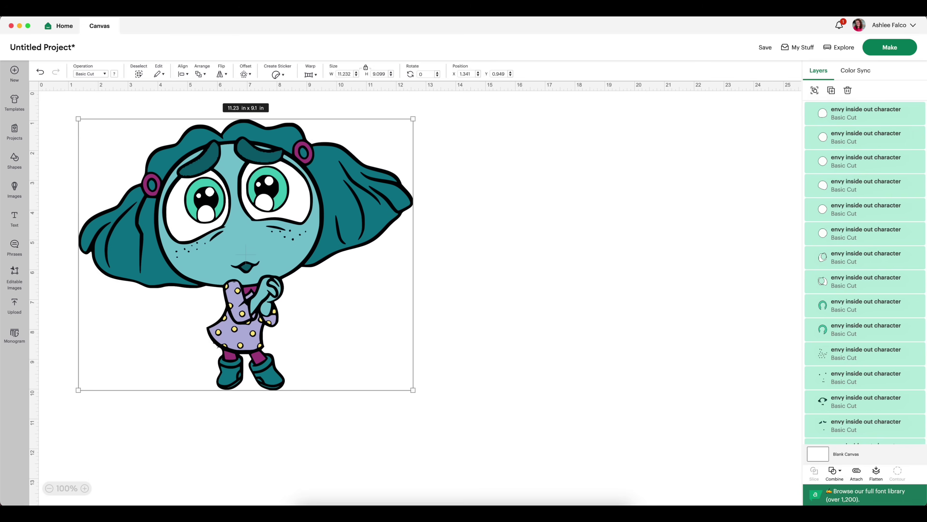
scroll(873, 385, down, 3)
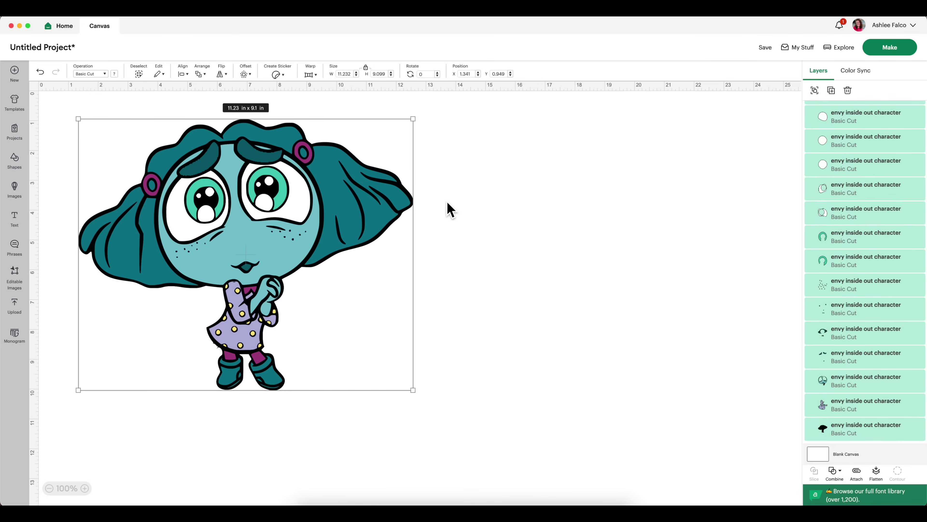